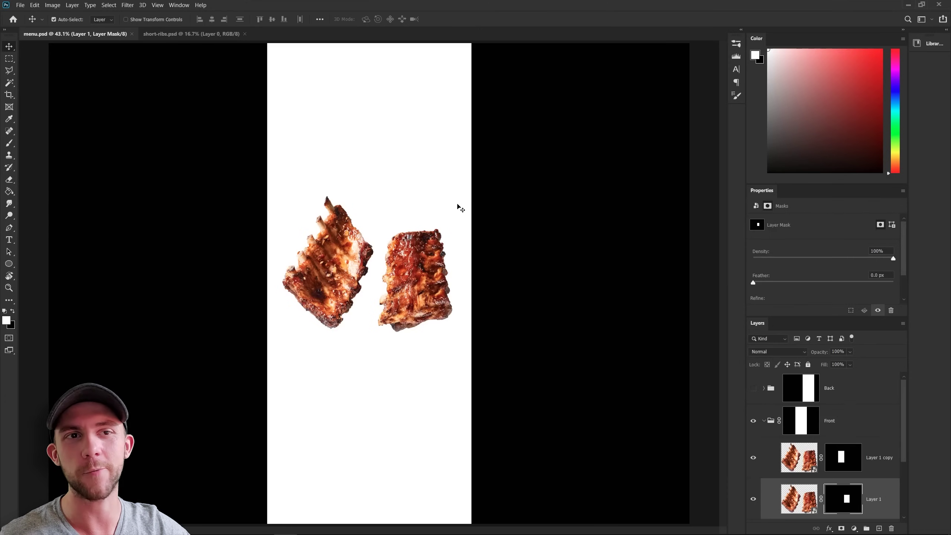
Enlarge both rib layers to about 137% and paint a dark shadow where they overlap.
shift+click(449, 259)
key(ctrl+t)
drag(454, 264, 486, 280)
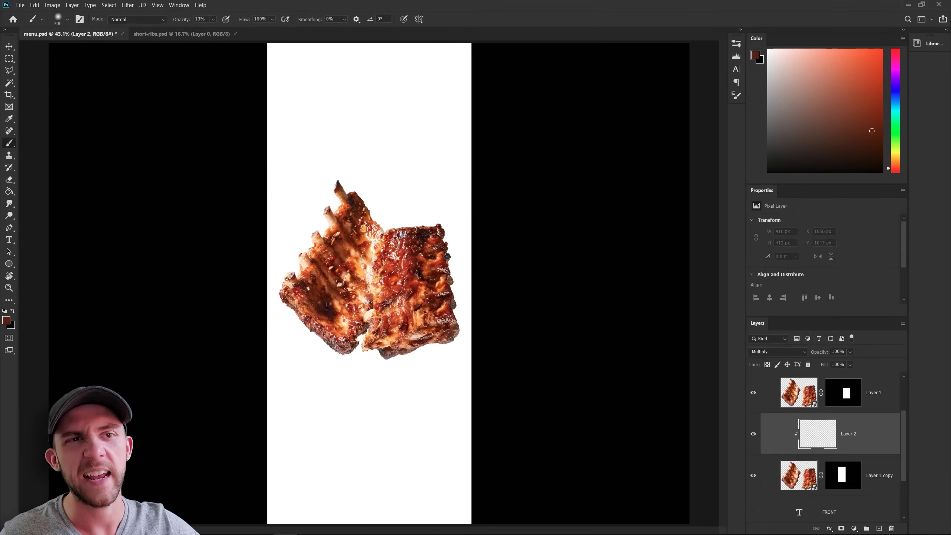
mouse_move(379, 259)
mouse_down()
mouse_move(365, 269)
mouse_move(365, 312)
mouse_up()
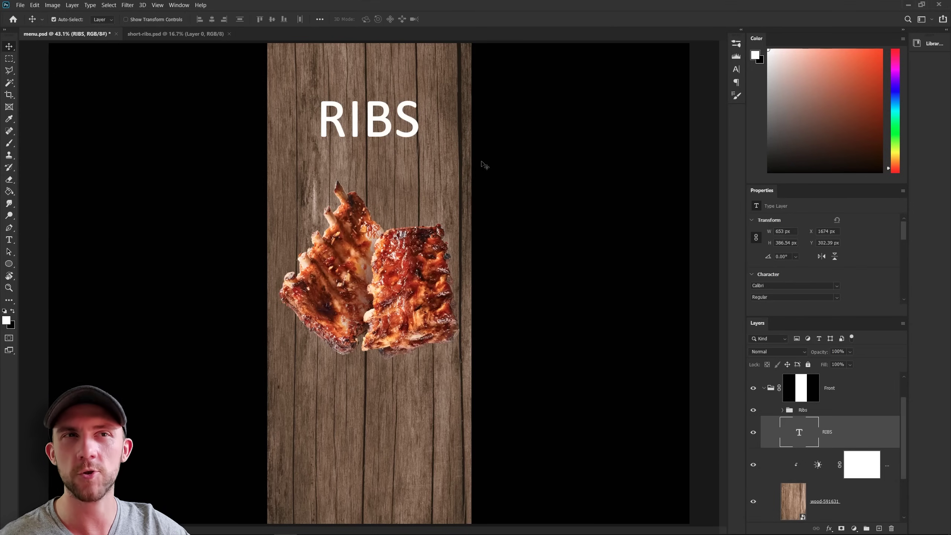
Type the headline words 'Sweet', 'Smoky' and 'Fall-of' as text on the wood panel.
key(t)
click(298, 158)
text(Swe)
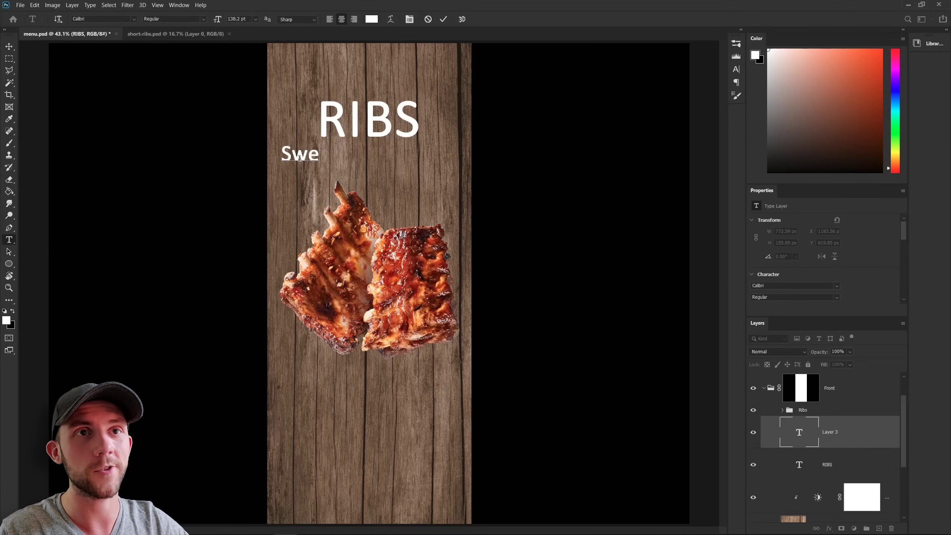
text(et)
click(370, 158)
text(Smoky)
click(360, 69)
text(Fall-of)
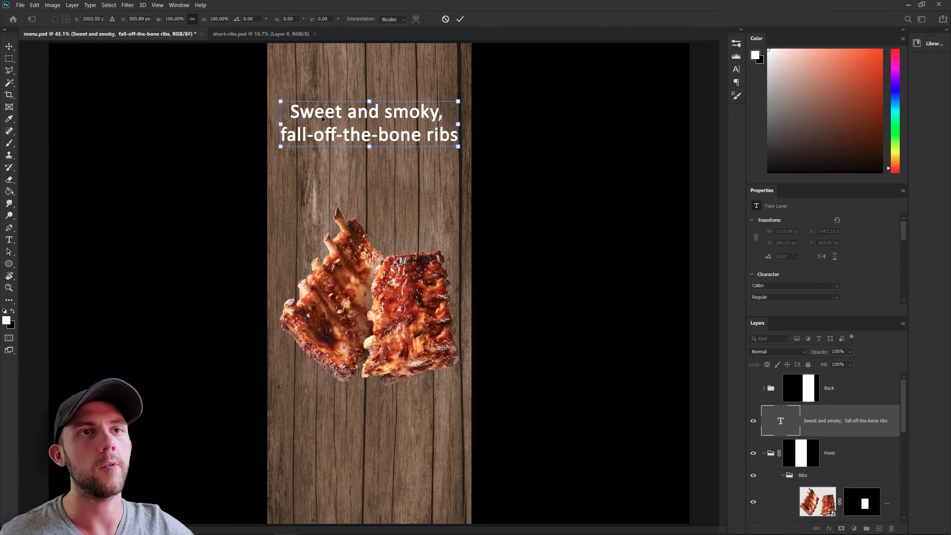
Move the headline right and enlarge the placed frame to about 787 px.
key(ctrl+t)
drag(336, 115, 538, 101)
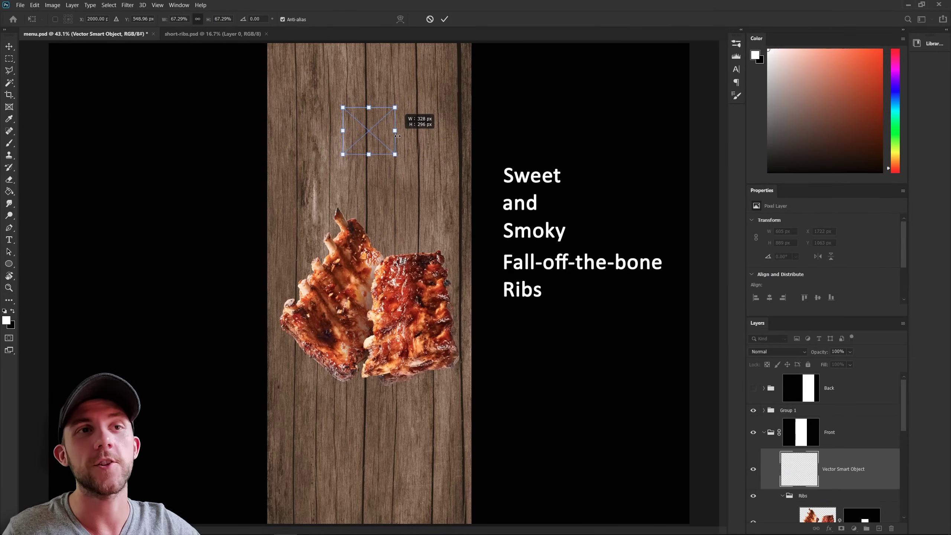
drag(397, 136, 442, 149)
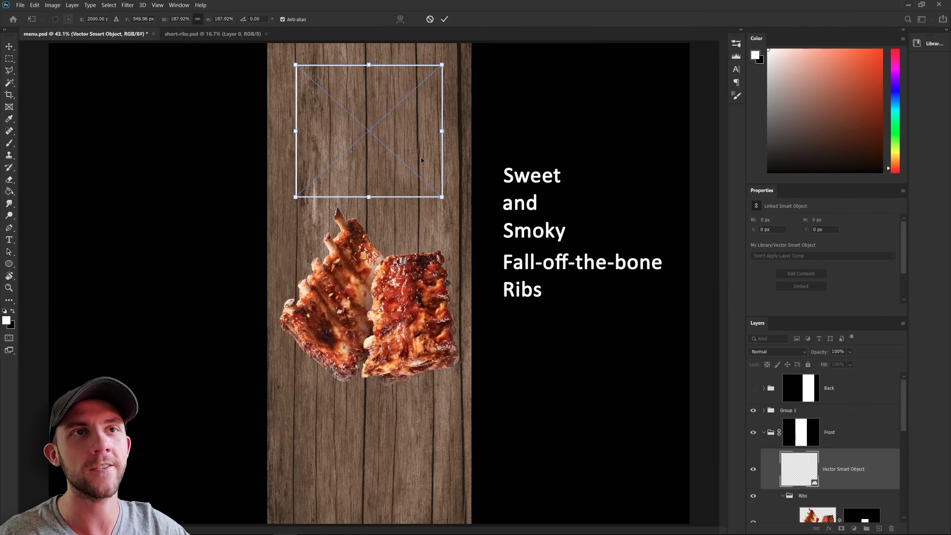
click(527, 293)
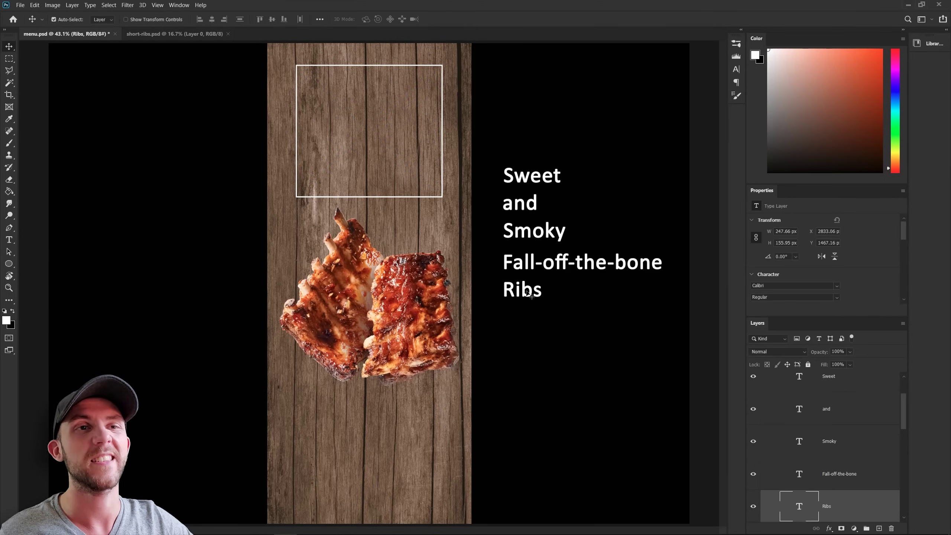
Move RIBS into the frame, resize it, and set it in all caps with Alfa Slab One.
drag(527, 294, 437, 180)
key(ctrl+t)
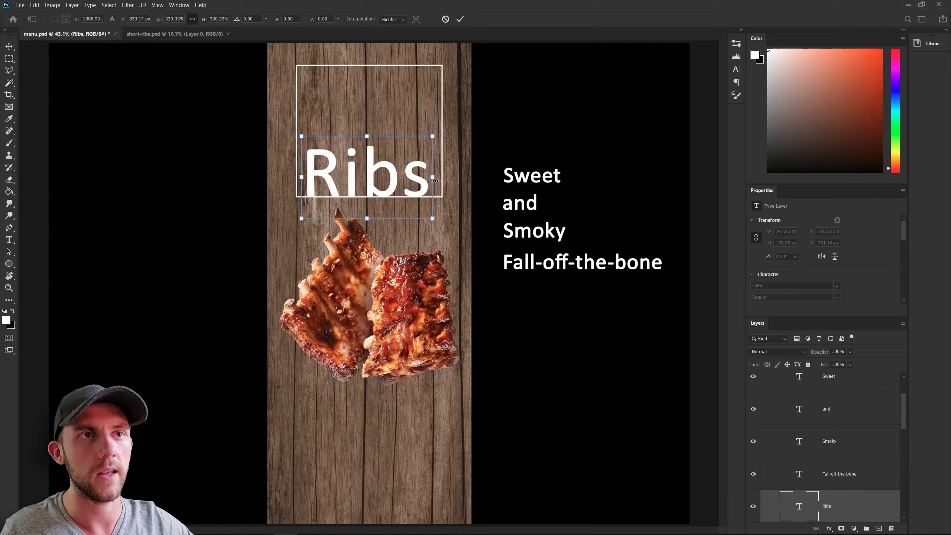
key(Return)
key(ctrl+shift+k)
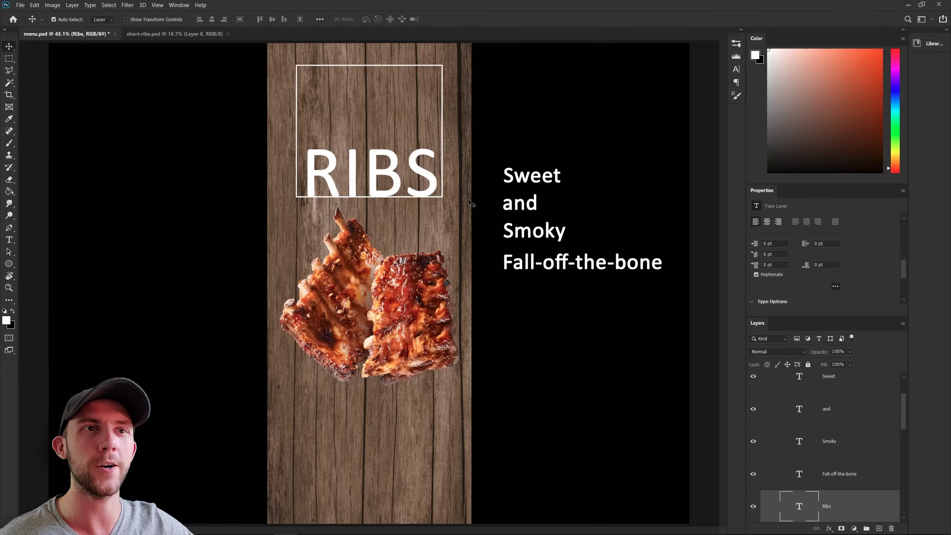
key(ctrl+z)
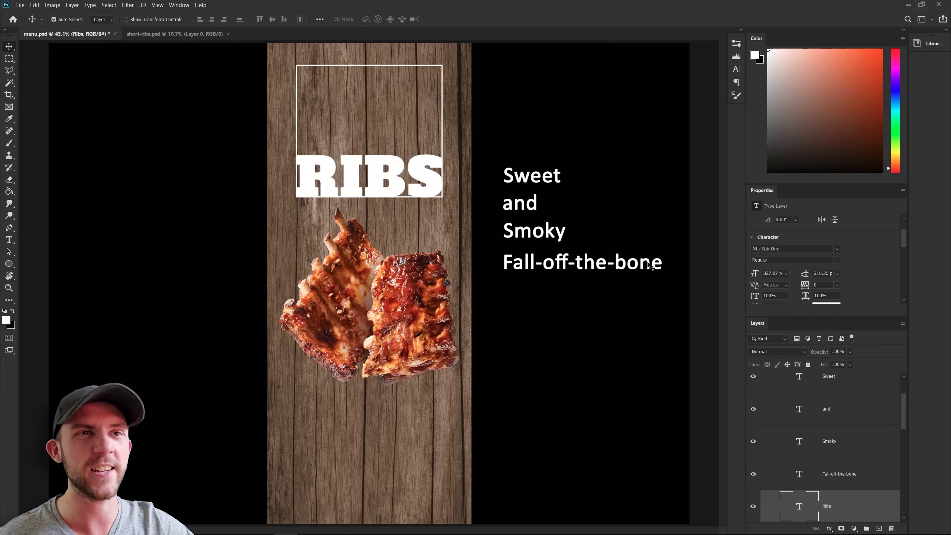
Stack FALL-OFF-THE-BONE, SMOKY and Sweet above RIBS, capitalising and resizing SMOKY.
drag(651, 264, 442, 129)
key(ctrl+t)
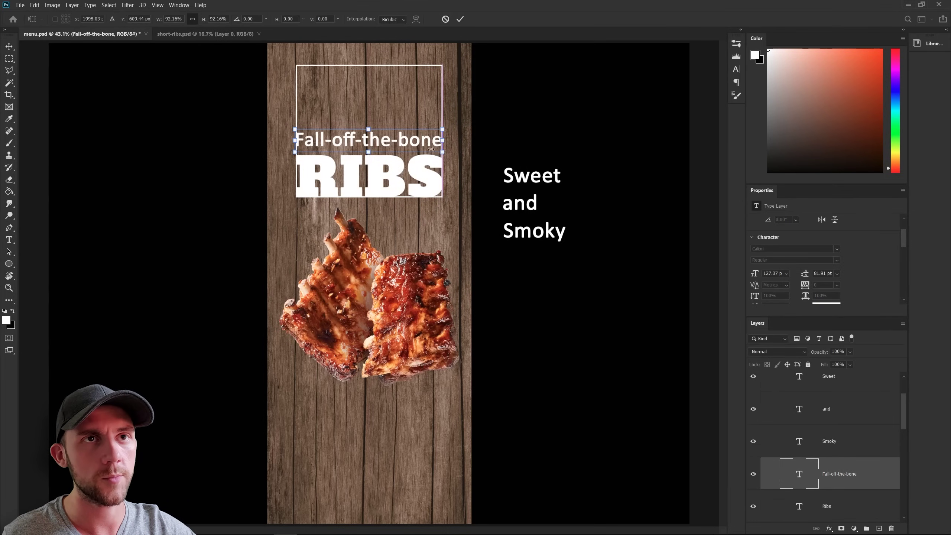
drag(560, 224, 393, 99)
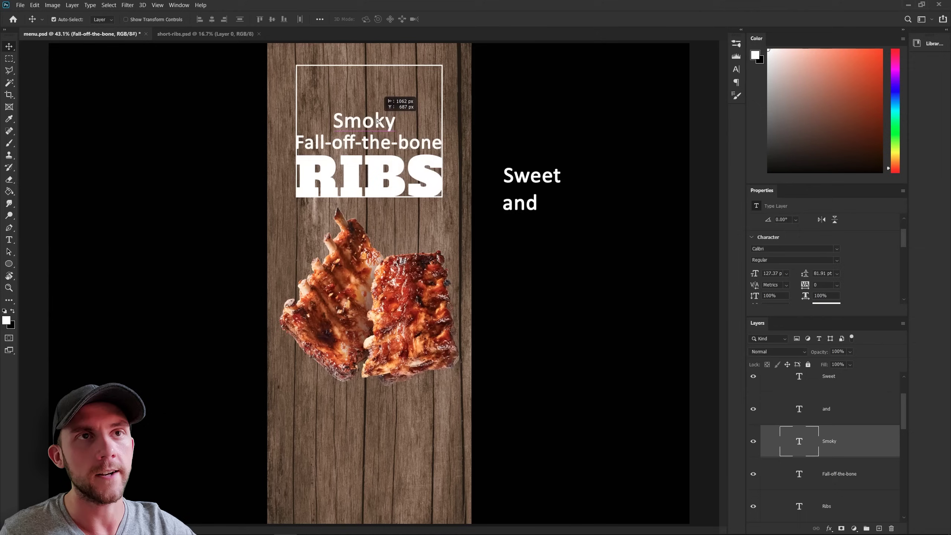
key(ctrl+shift+k)
key(ctrl+t)
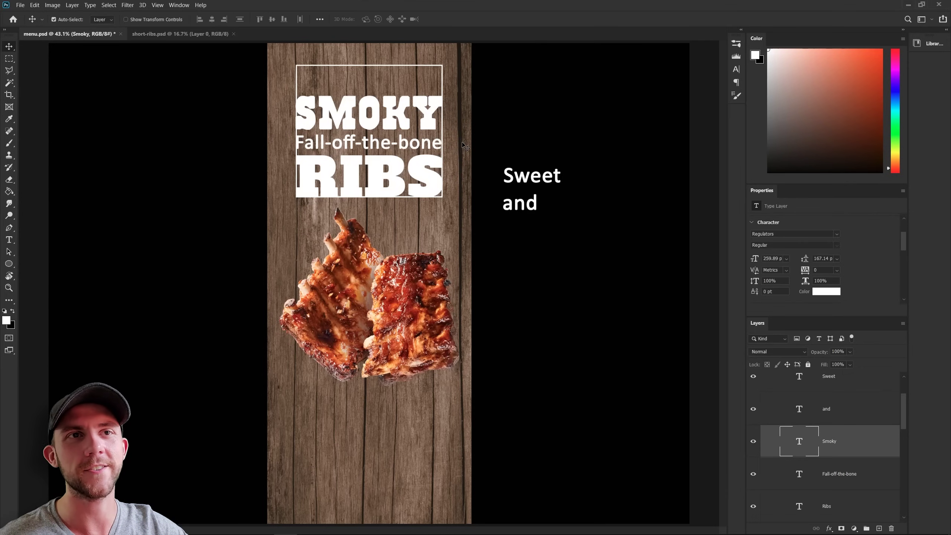
drag(546, 177, 384, 86)
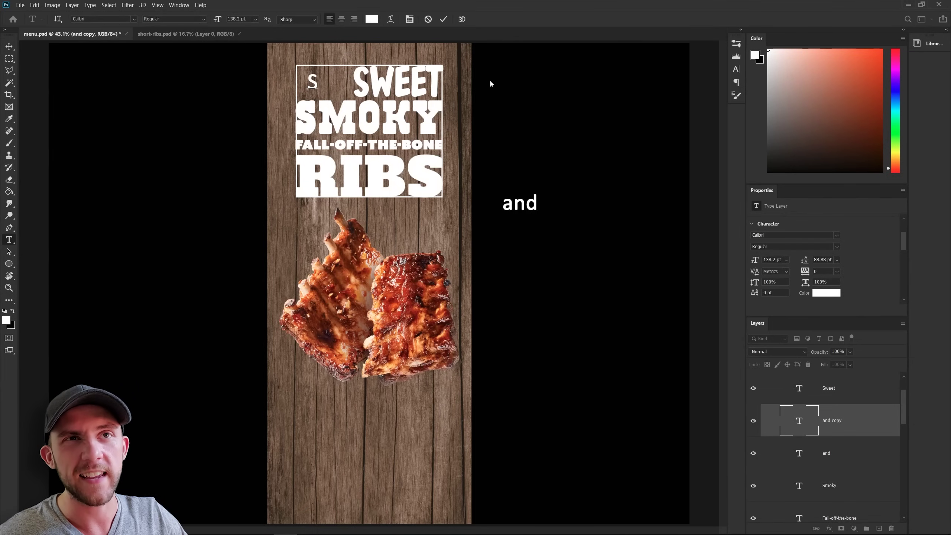
Type SUPER, scale it to fit beside SWEET, and move 'and' onto SWEET.
text(UP)
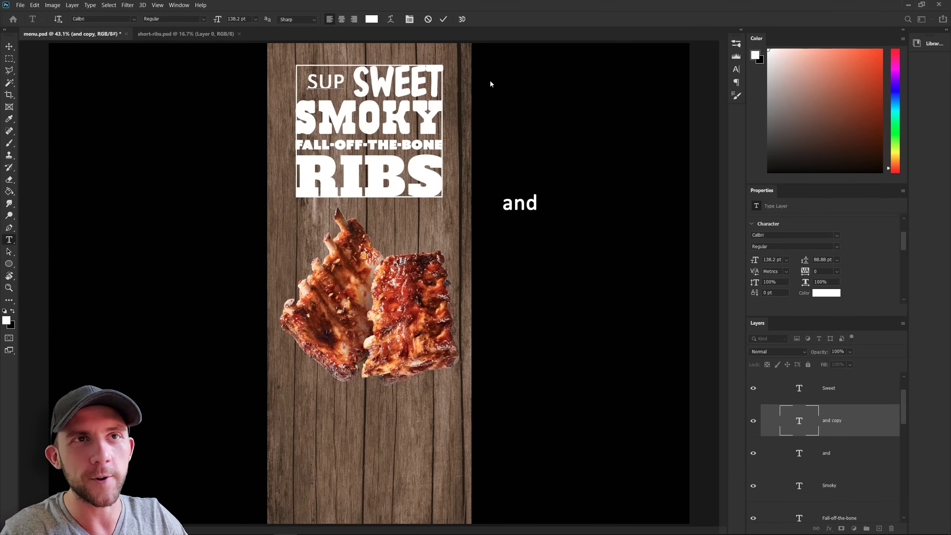
text(ER)
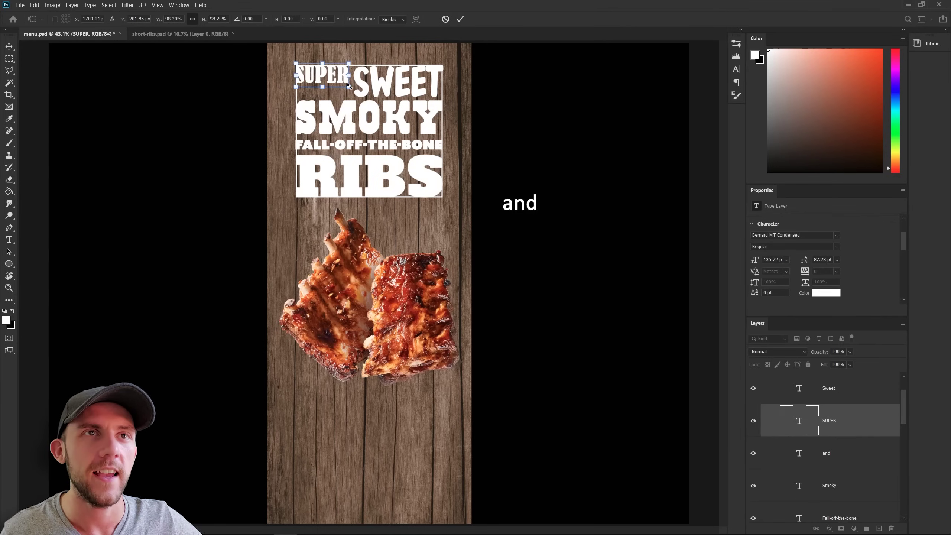
drag(349, 86, 347, 104)
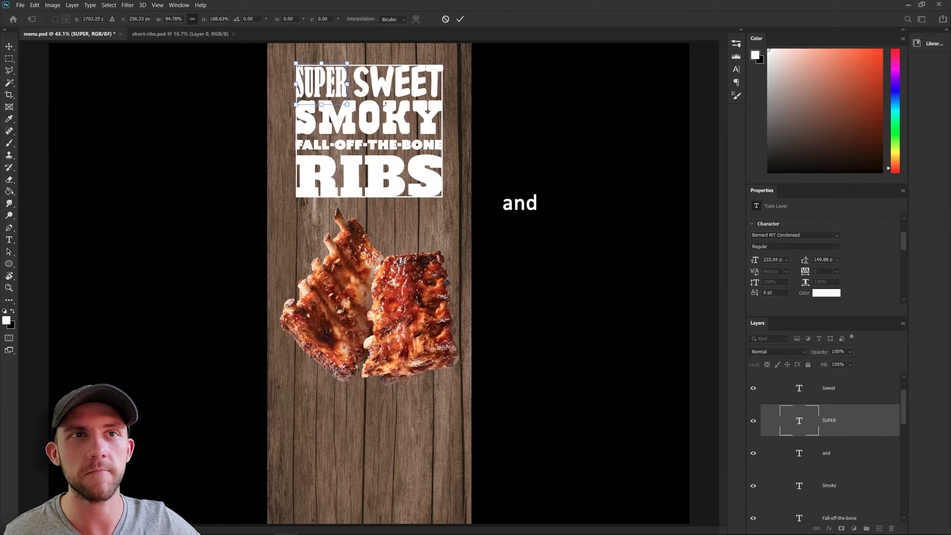
key(Return)
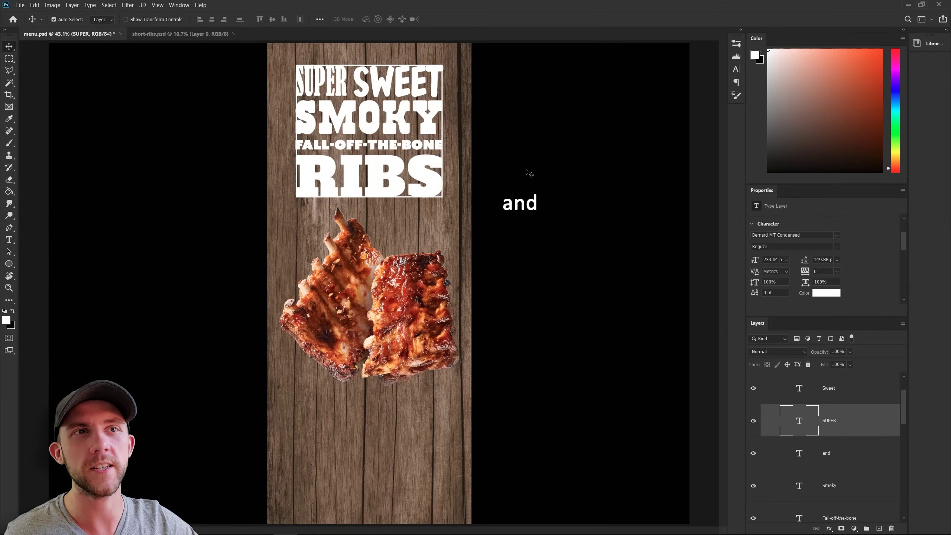
drag(523, 203, 350, 108)
Squash SWEET and SMOKY vertically and resize SUPER to 105%.
click(400, 93)
key(ctrl+t)
key(Return)
ctrl+click(369, 120)
key(ctrl+t)
key(Return)
ctrl+click(322, 82)
key(ctrl+t)
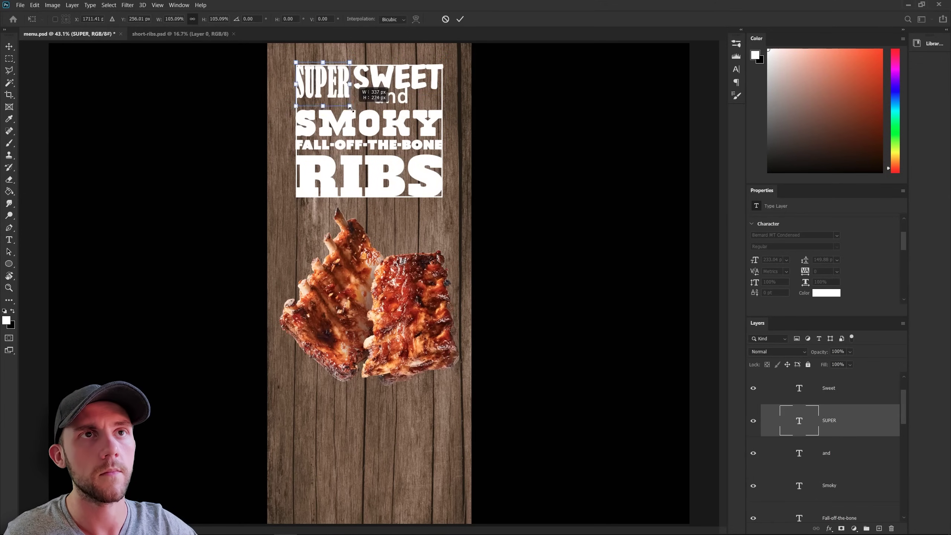
key(Return)
ctrl+click(393, 97)
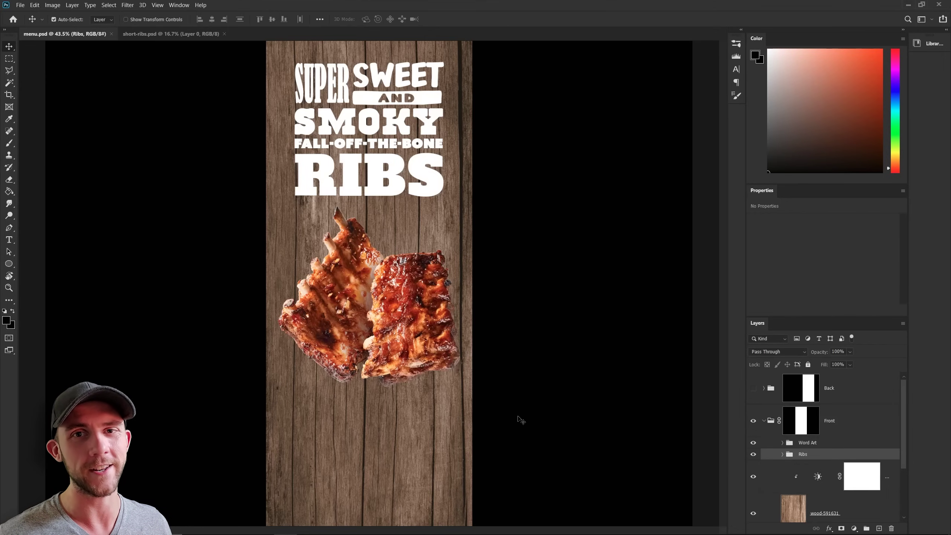
Place the fire photo at about 73% along the bottom, blended with Linear Dodge (Add).
drag(521, 420, 518, 418)
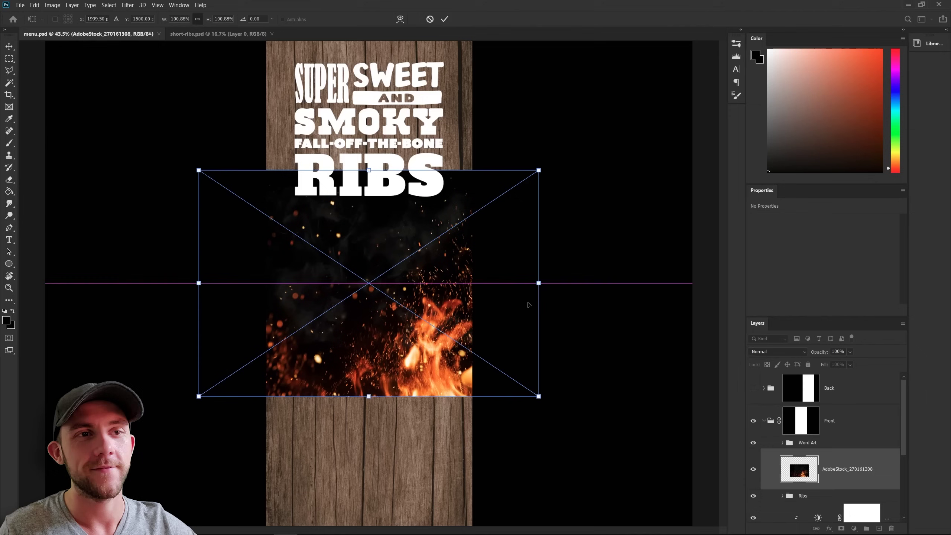
drag(536, 285, 491, 283)
drag(423, 277, 424, 445)
key(Return)
click(777, 352)
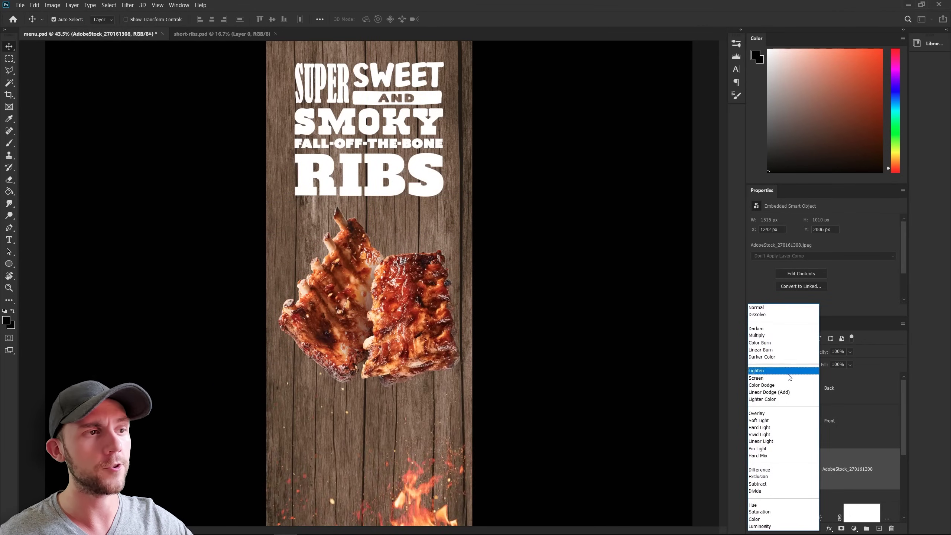
click(795, 392)
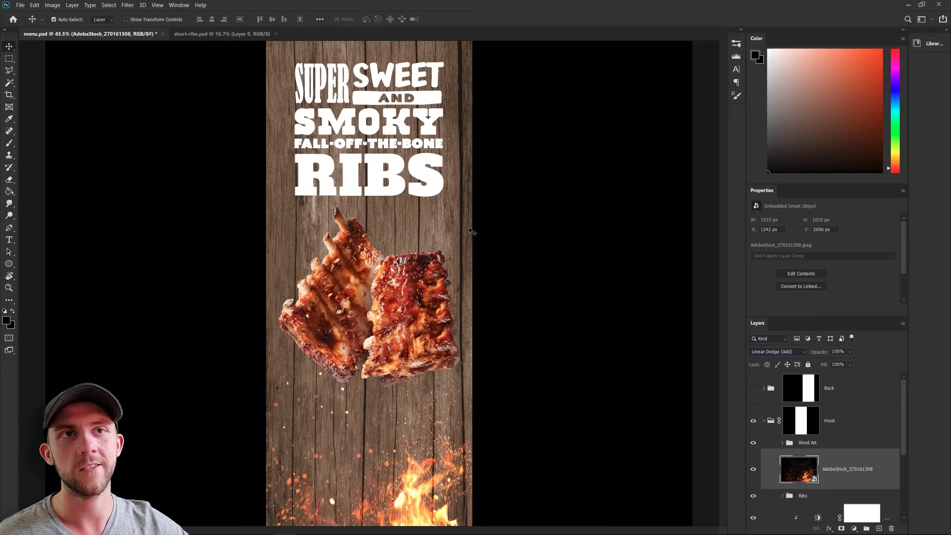
Place the metal texture and enlarge it to cover the panel.
mouse_move(470, 231)
mouse_down()
mouse_move(457, 269)
mouse_move(469, 272)
mouse_move(473, 294)
mouse_move(472, 203)
mouse_up()
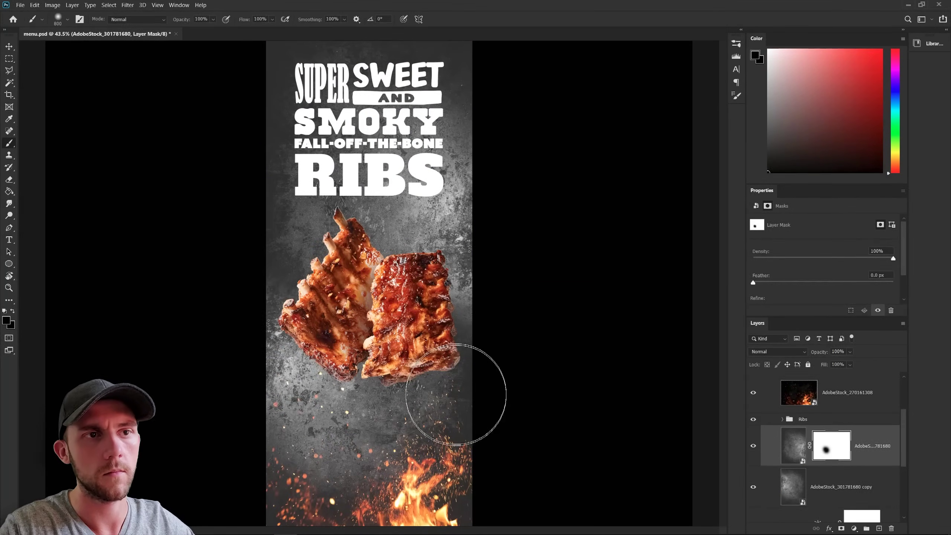
key(v)
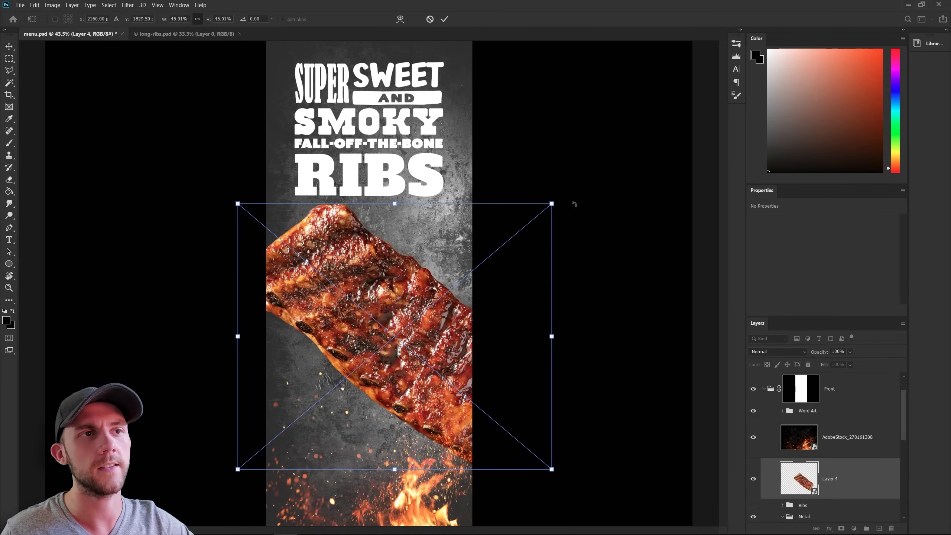
Rotate the long rib rack about 33°, raise it above the title, and enlarge it upward.
drag(554, 210, 554, 355)
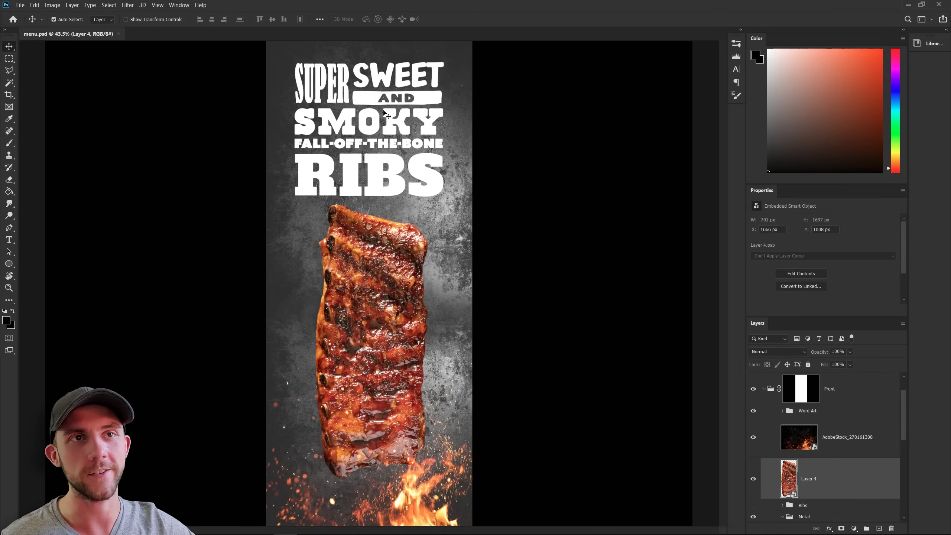
key(ctrl+shift+])
key(ctrl+t)
drag(365, 171, 368, 103)
key(Return)
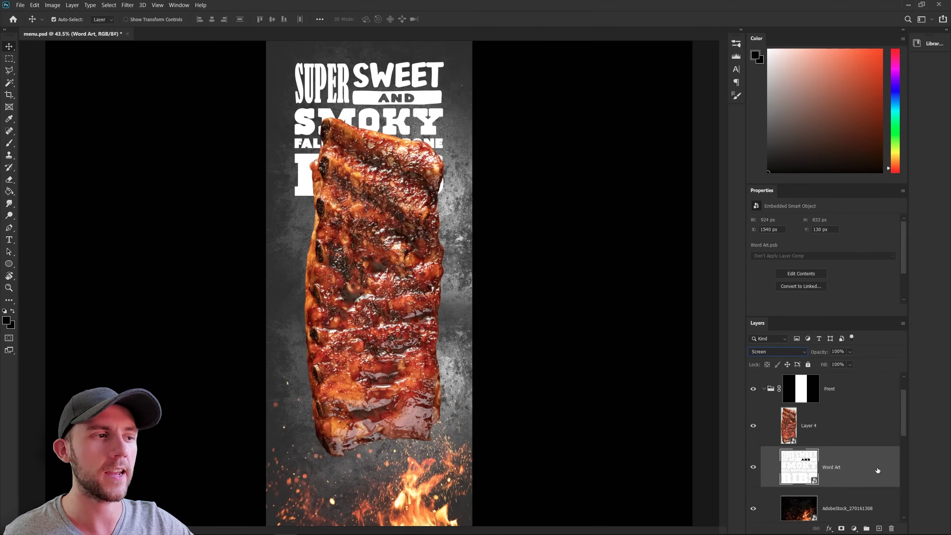
Duplicate the Word Art layer and group the copies together.
drag(878, 471, 878, 527)
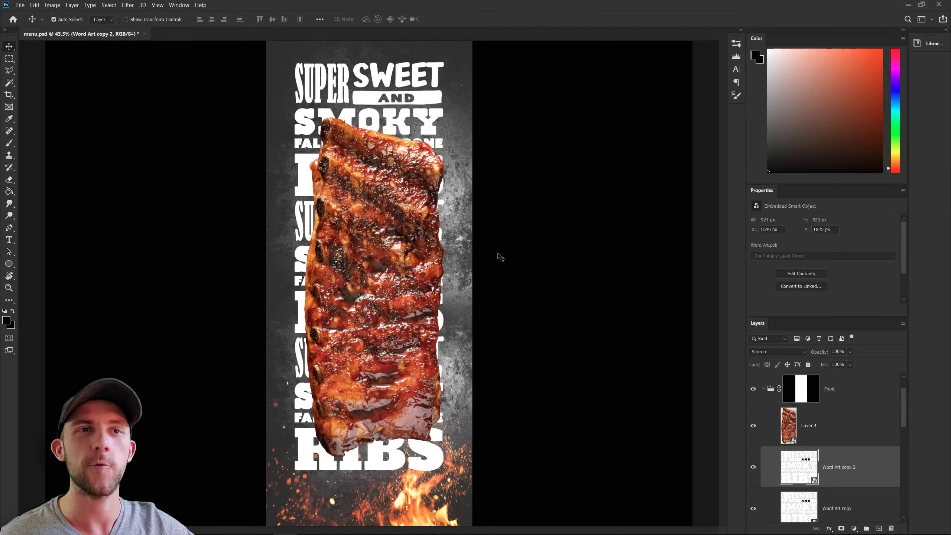
key(ctrl+g)
key(ctrl+t)
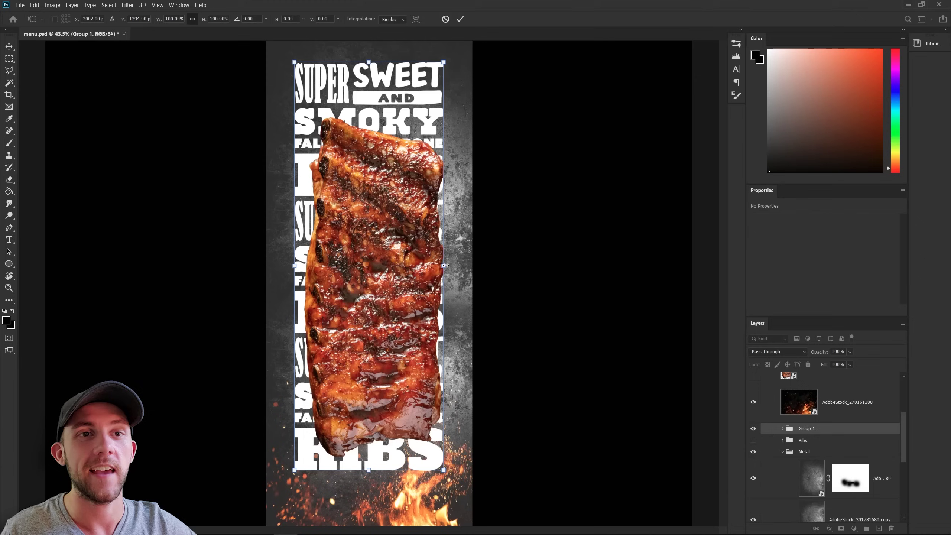
Stretch the word-art group to about 135% to fill the panel width.
drag(445, 265, 477, 279)
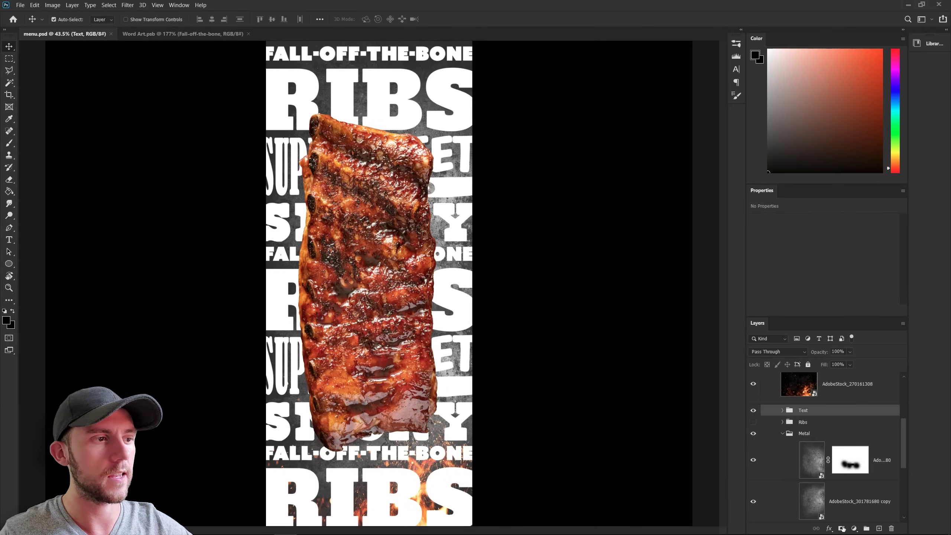
Add a layer mask to the Text group and pick a Kyle's rake brush.
click(842, 528)
key(b)
click(68, 21)
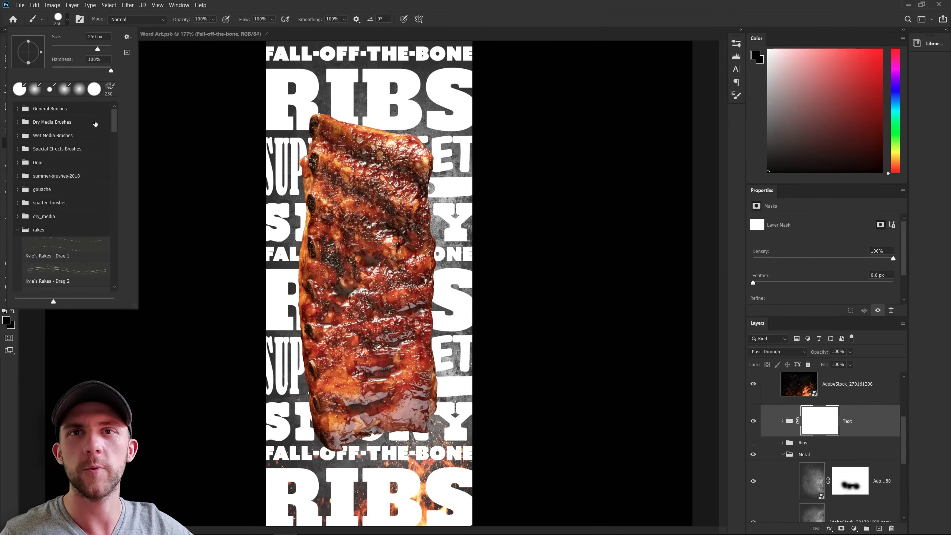
double_click(66, 247)
scroll(357, 110, up, 6)
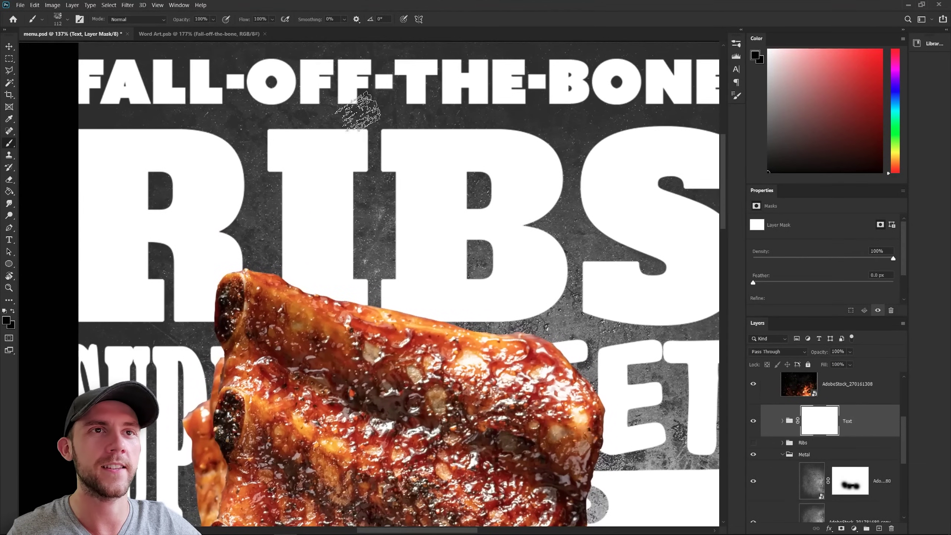
Test distress strokes across RIBS at full and 34% opacity, undoing both.
mouse_move(357, 111)
mouse_down()
mouse_move(325, 165)
mouse_move(269, 227)
mouse_up()
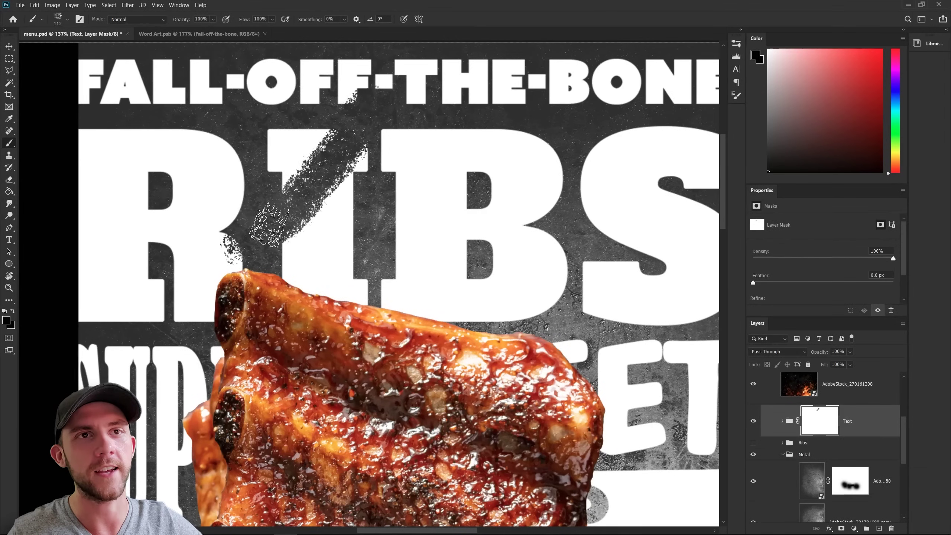
key(ctrl+z)
drag(213, 19, 194, 32)
mouse_move(348, 88)
mouse_down()
mouse_move(329, 131)
mouse_move(234, 248)
mouse_up()
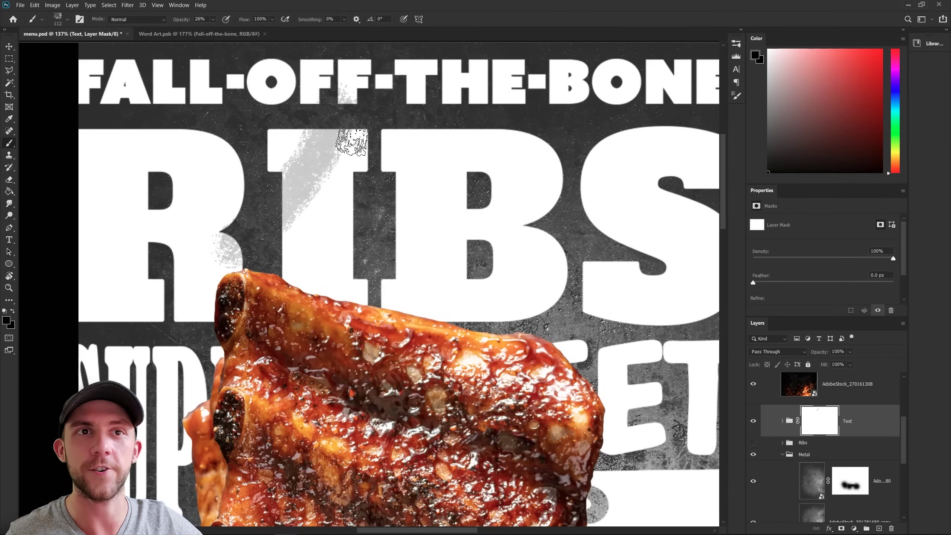
key(ctrl+z)
Restore 100% opacity, lower the flow, and faintly speckle the lettering on the mask.
key(0)
mouse_move(272, 19)
mouse_down()
mouse_move(283, 31)
mouse_move(245, 30)
mouse_up()
drag(316, 148, 296, 275)
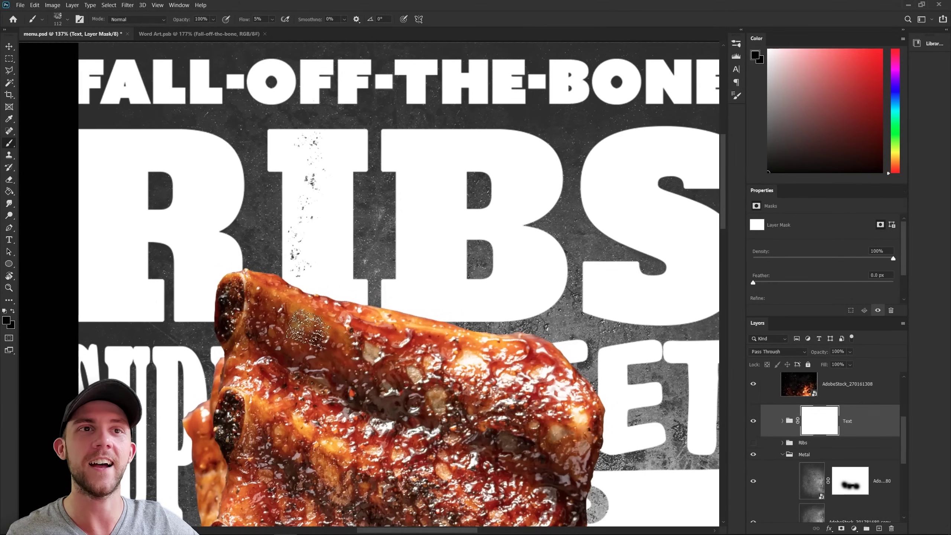
key(ctrl+minus)
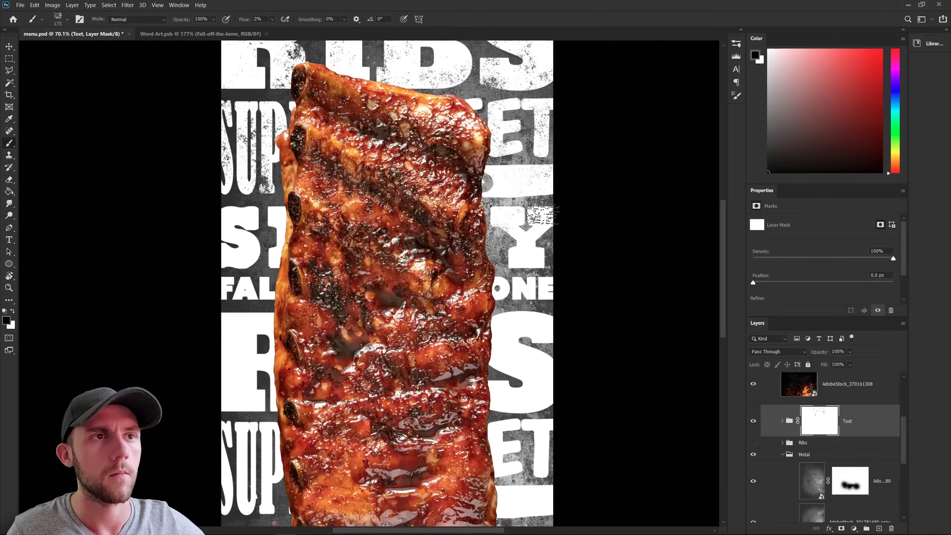
scroll(212, 298, down, 5)
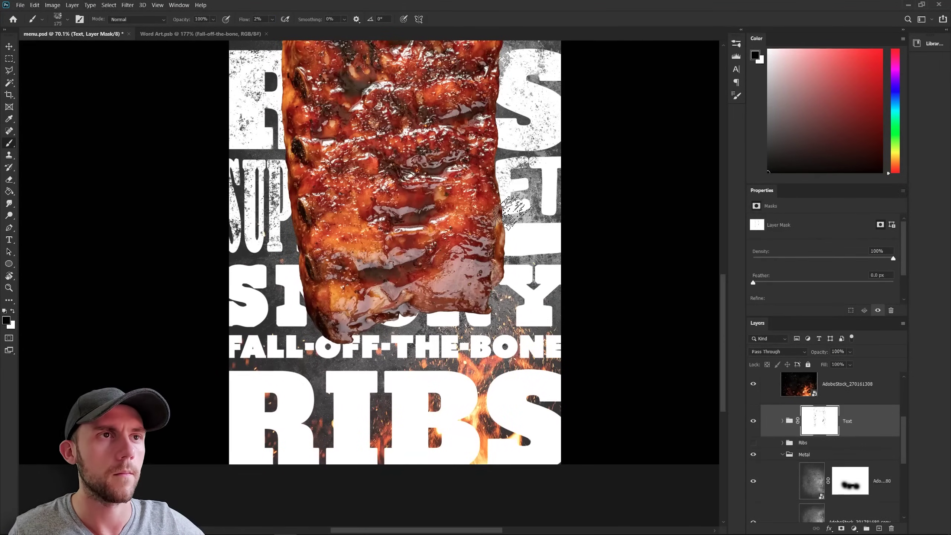
drag(297, 444, 352, 413)
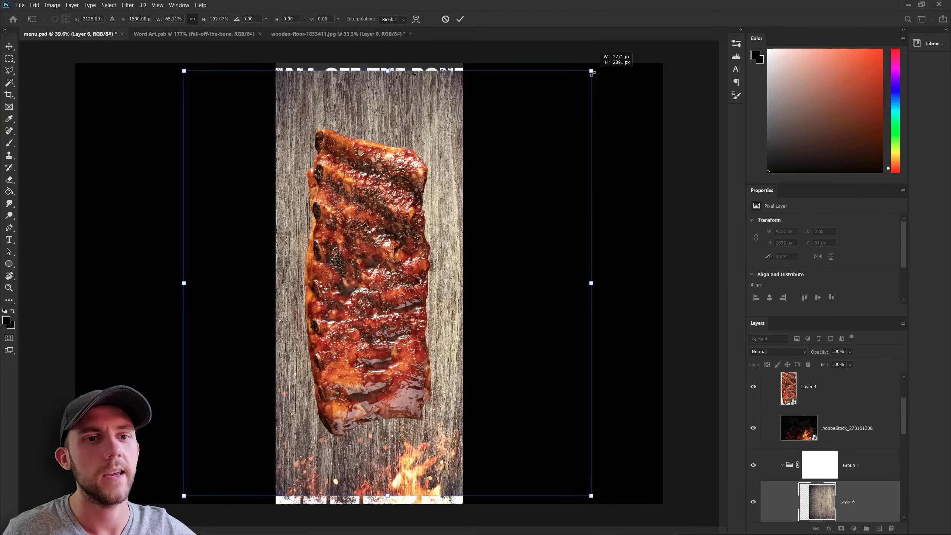
Enlarge the wood texture over the repeated lettering and commit the resize.
drag(595, 77, 609, 66)
key(Return)
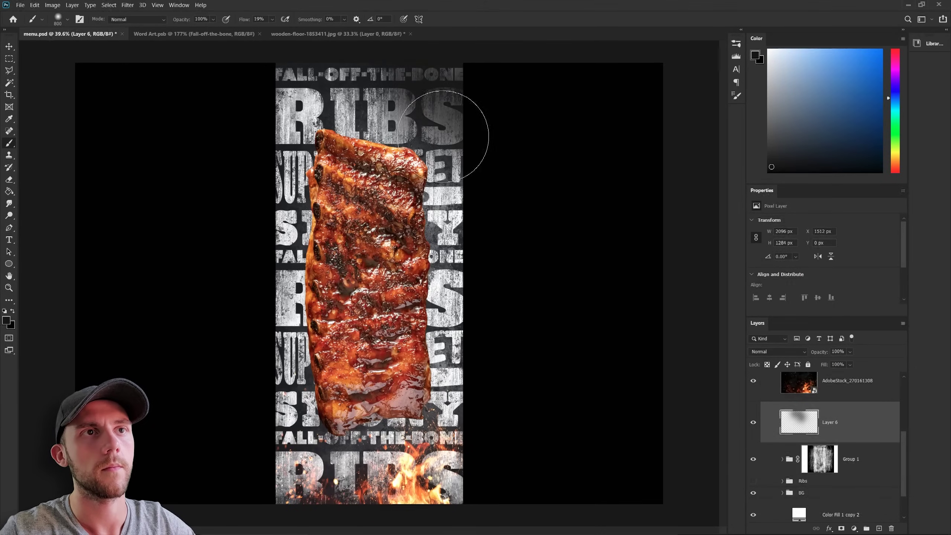
Darken the lettering around the ribs and slant a Screen-blended spotlight across the upper left.
mouse_move(449, 132)
mouse_down()
mouse_move(223, 298)
mouse_move(337, 450)
mouse_move(375, 77)
mouse_move(266, 446)
mouse_move(244, 318)
mouse_up()
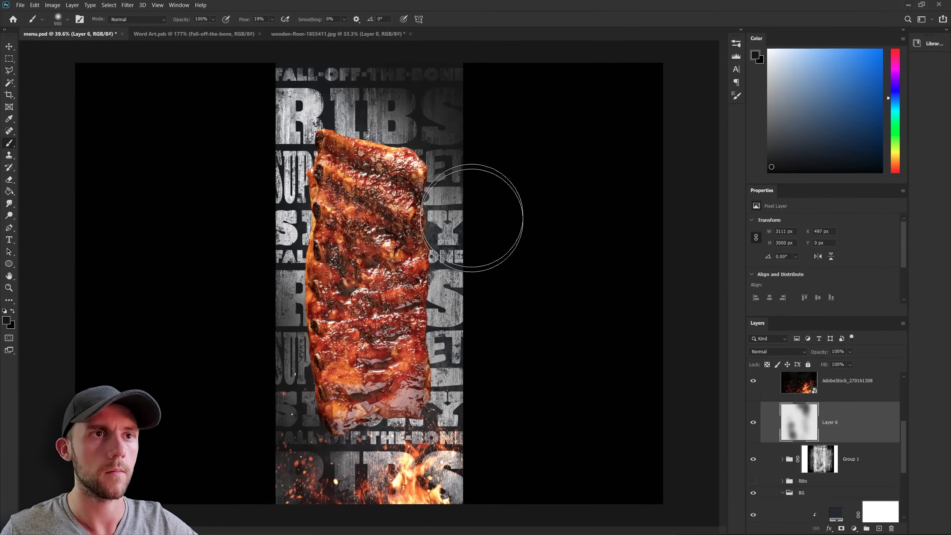
drag(472, 212, 462, 240)
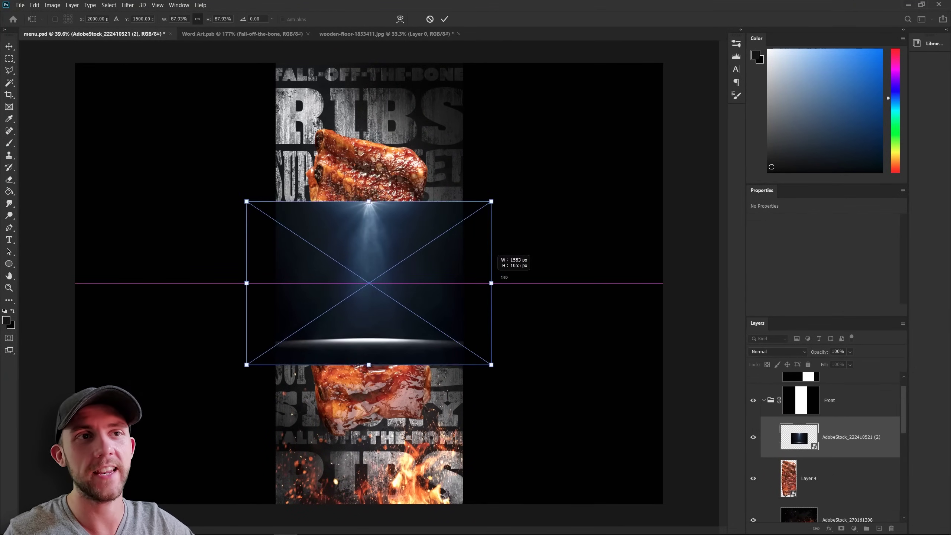
drag(493, 274, 594, 273)
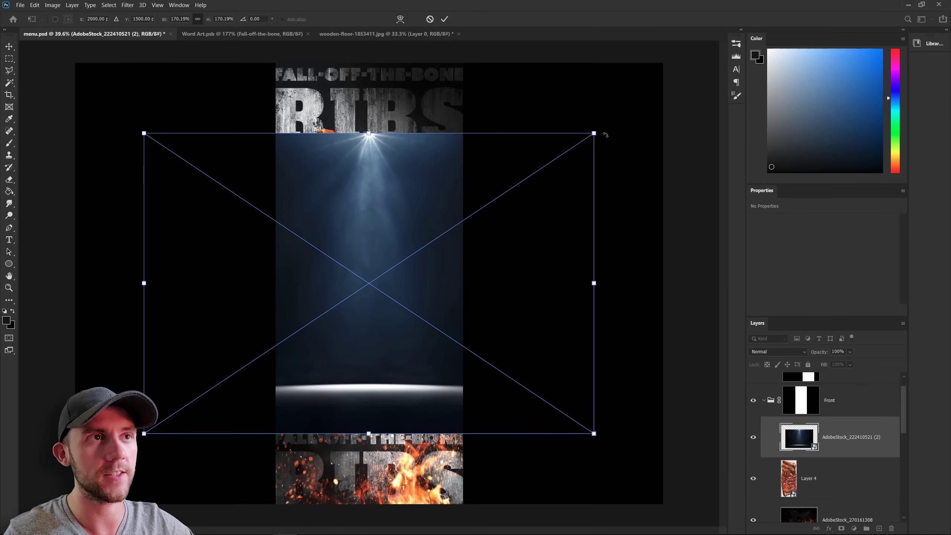
drag(601, 121, 512, 70)
drag(456, 396, 425, 306)
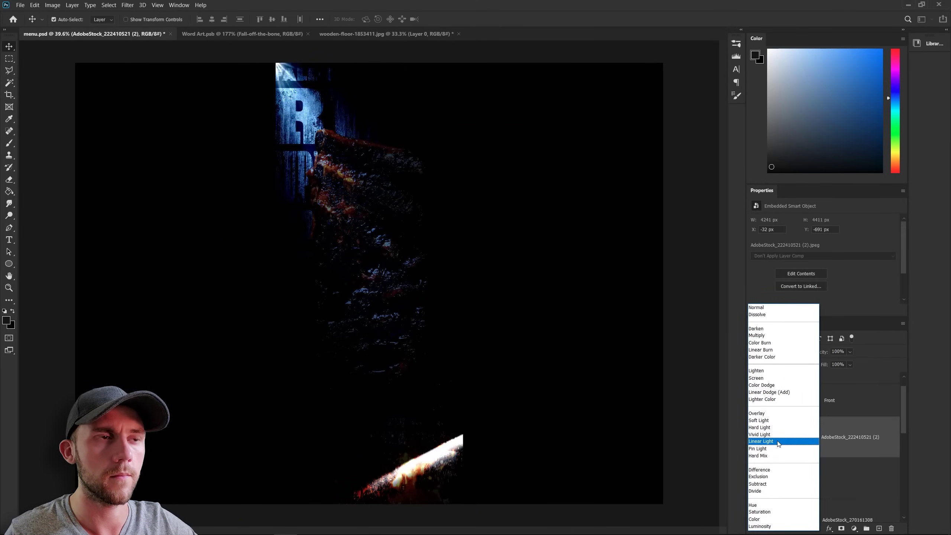
click(771, 372)
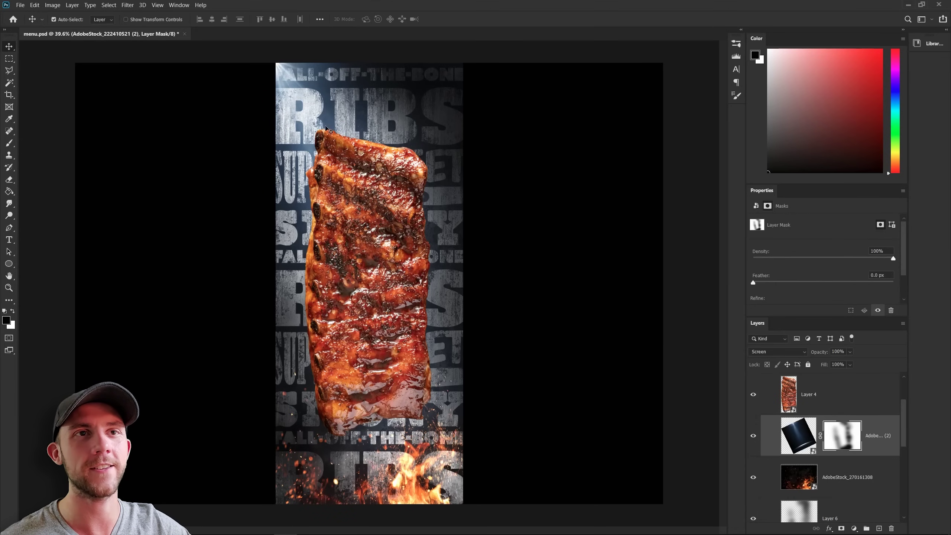
Give the ribs layer a drop shadow and split it onto its own layer.
click(377, 154)
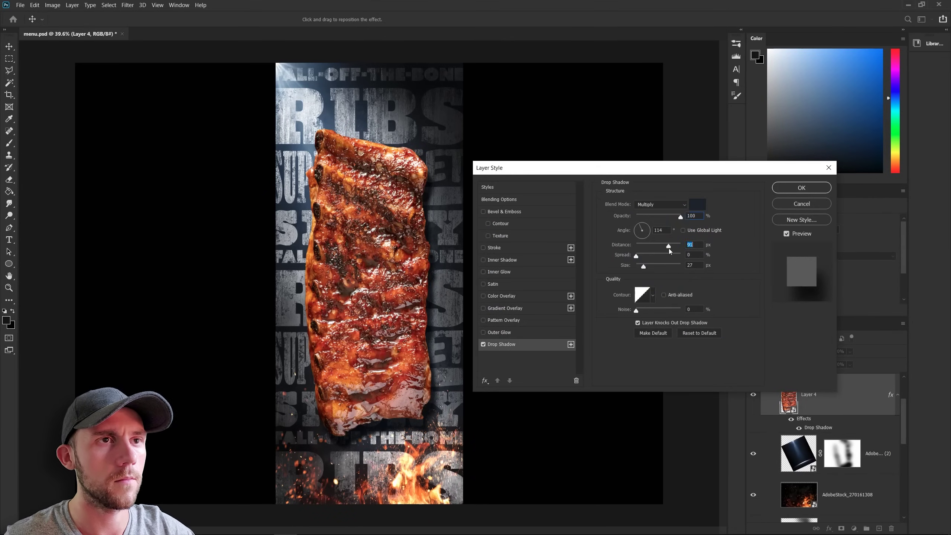
key(Return)
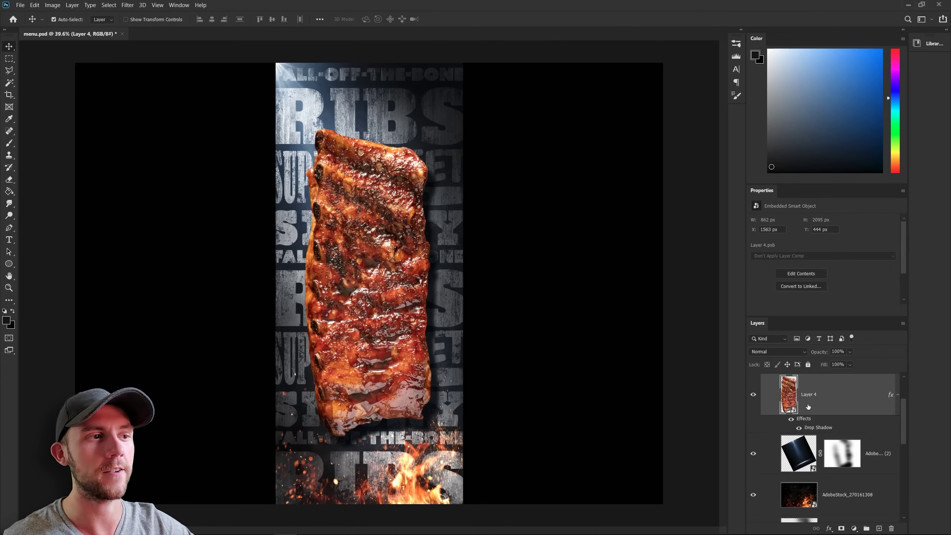
right_click(842, 418)
click(872, 402)
Apply a Motion Blur to the shadow layer with an increased distance.
click(127, 5)
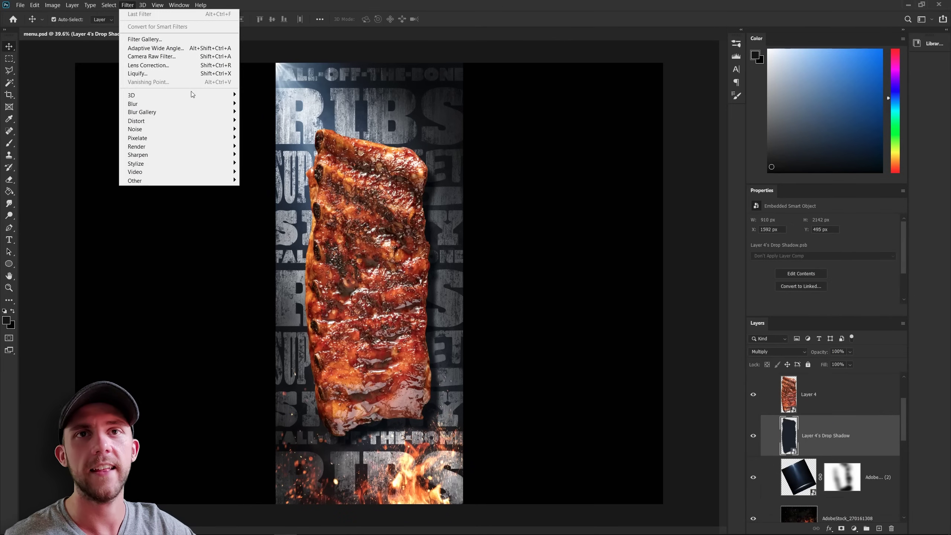
mouse_move(195, 109)
click(277, 153)
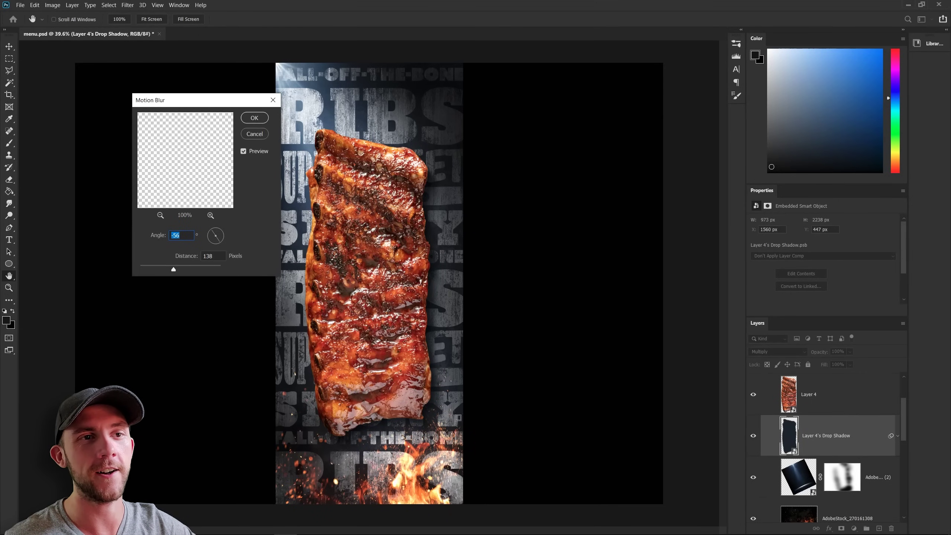
drag(182, 271, 182, 271)
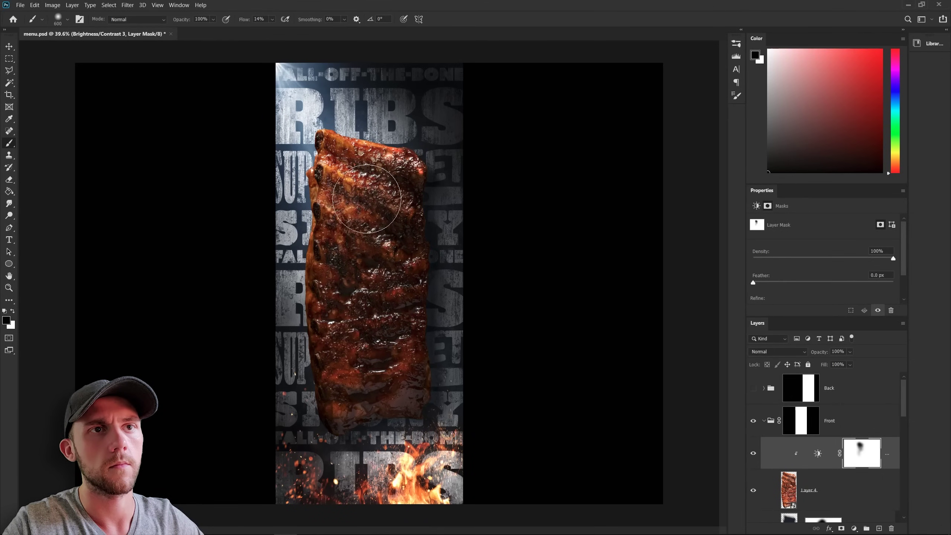
Paint the Brightness/Contrast mask over the ribs, then brush yellow and orange glows over the ribs and fire.
mouse_move(366, 198)
mouse_down()
mouse_move(319, 330)
mouse_move(342, 440)
mouse_up()
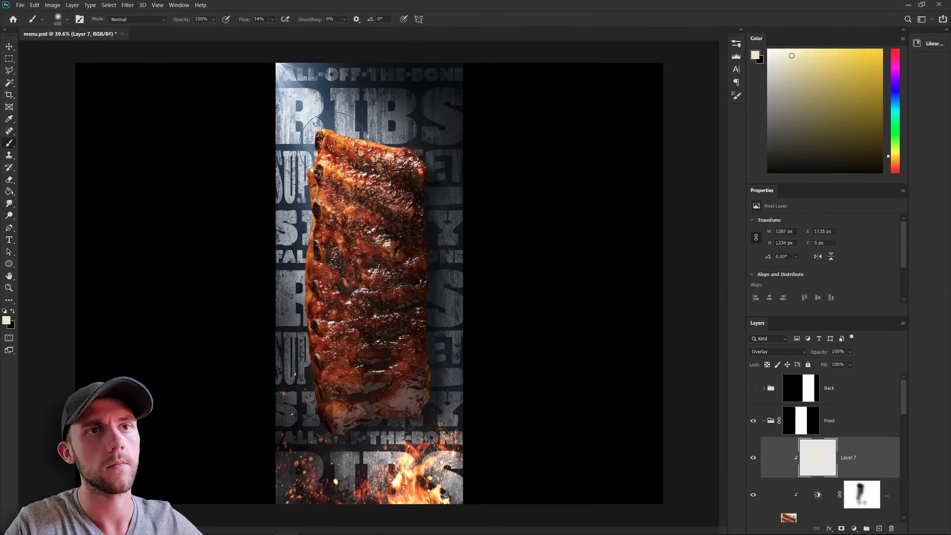
mouse_move(335, 165)
mouse_down()
mouse_move(331, 304)
mouse_move(404, 420)
mouse_move(378, 431)
mouse_up()
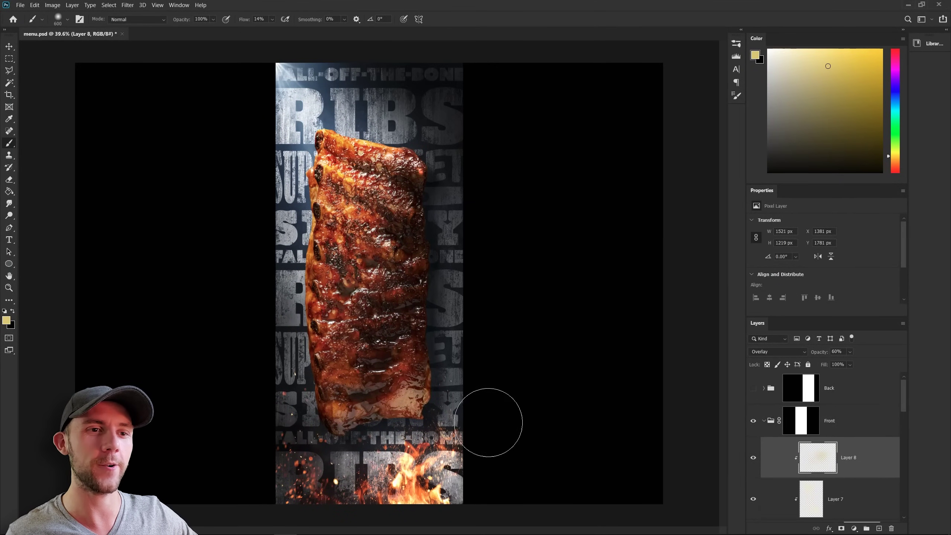
mouse_move(489, 422)
mouse_down()
mouse_move(434, 412)
mouse_move(430, 438)
mouse_move(369, 449)
mouse_up()
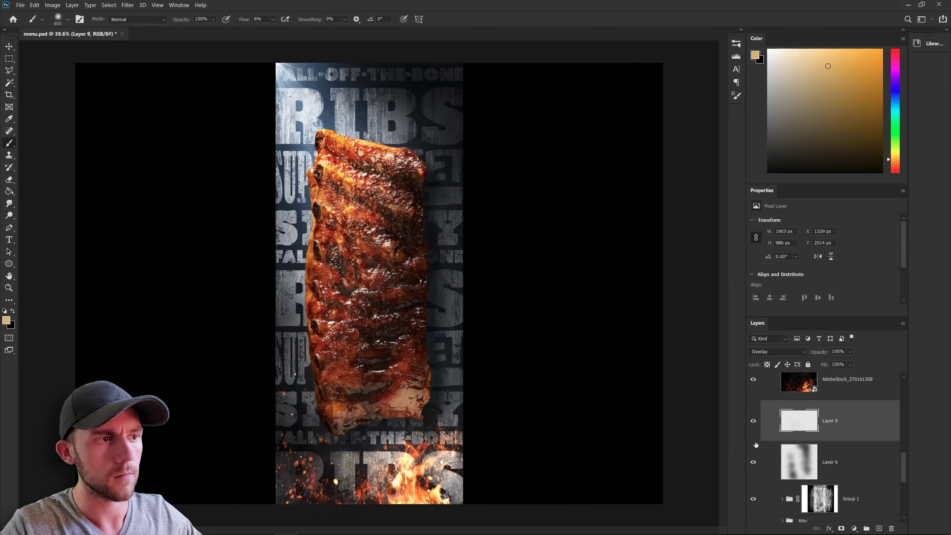
mouse_move(453, 419)
mouse_down()
mouse_move(330, 443)
mouse_move(478, 393)
mouse_move(344, 453)
mouse_move(456, 456)
mouse_move(435, 382)
mouse_up()
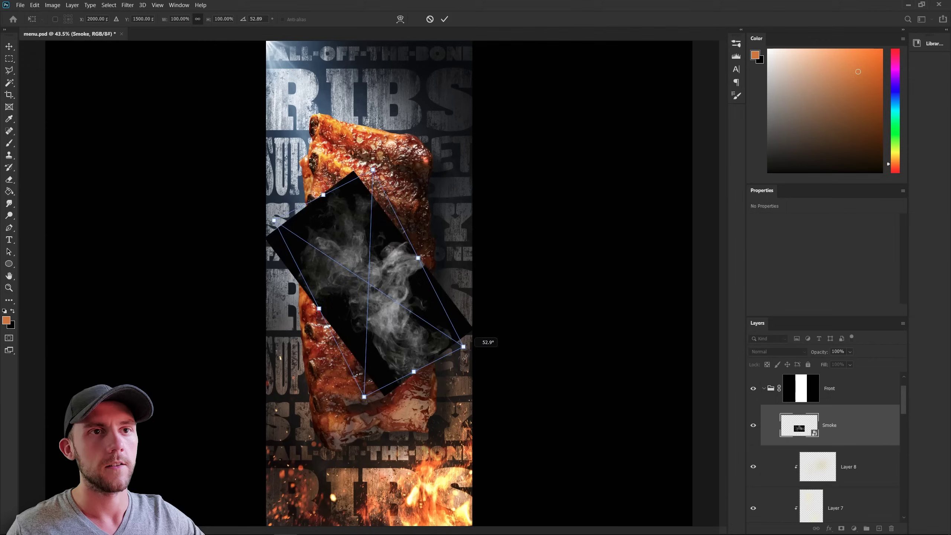
Rotate the smoke image upright, stretch it, and move it down over the ribs.
drag(463, 352, 426, 400)
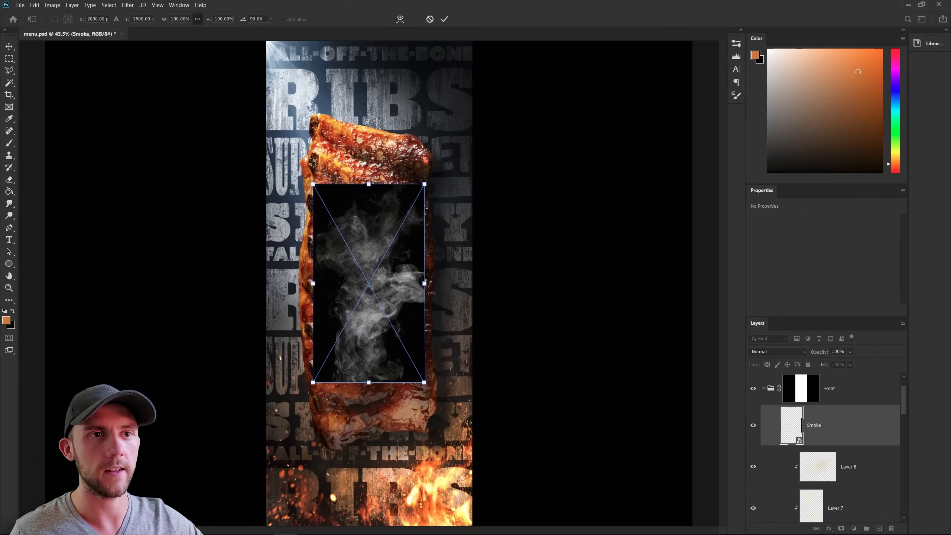
drag(425, 284, 475, 278)
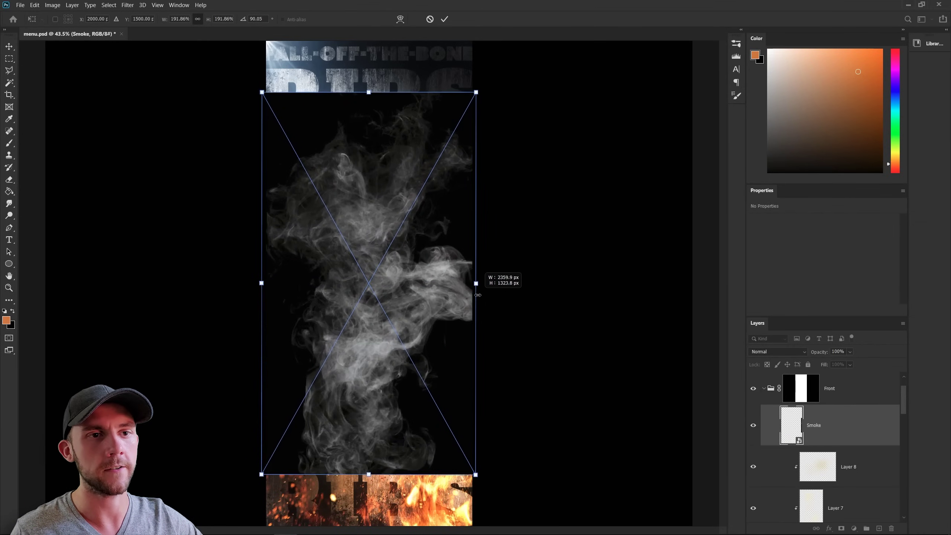
drag(436, 314, 445, 379)
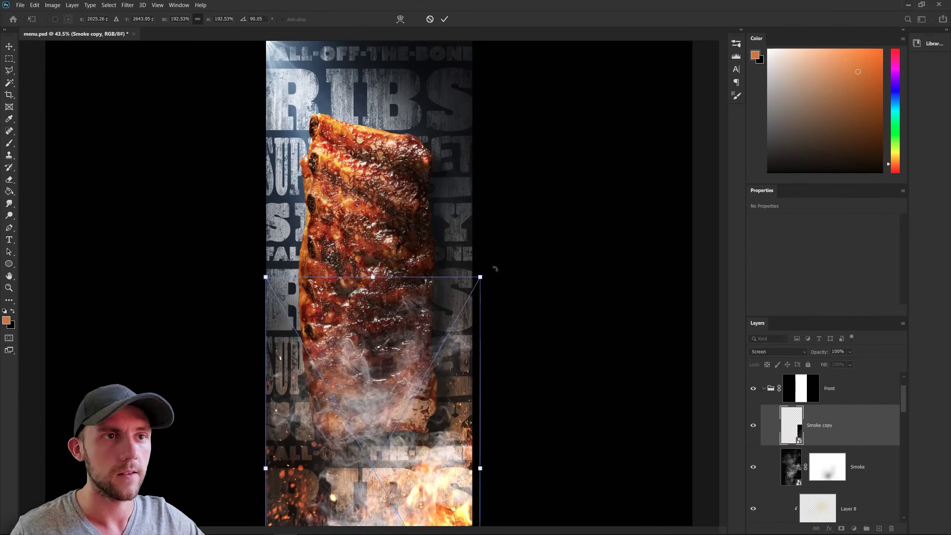
Rotate the duplicated smoke over the ribs, commit it, and save the document.
drag(493, 270, 505, 195)
key(Return)
key(bracketleft)
key(bracketleft)
key(bracketleft)
key(bracketleft)
key(bracketleft)
key(v)
key(ctrl+s)
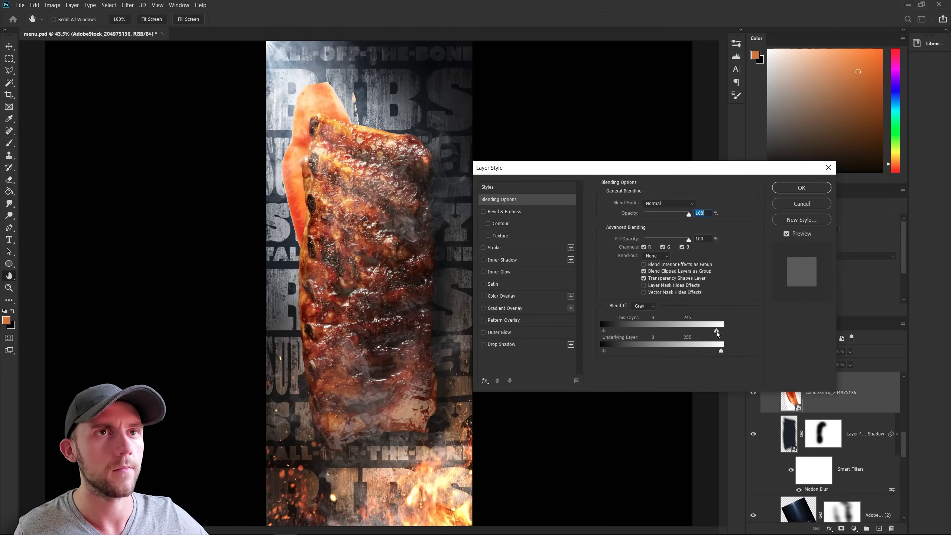
Drop the sauce photo's white background using the This Layer Blend If white slider.
drag(712, 333, 701, 333)
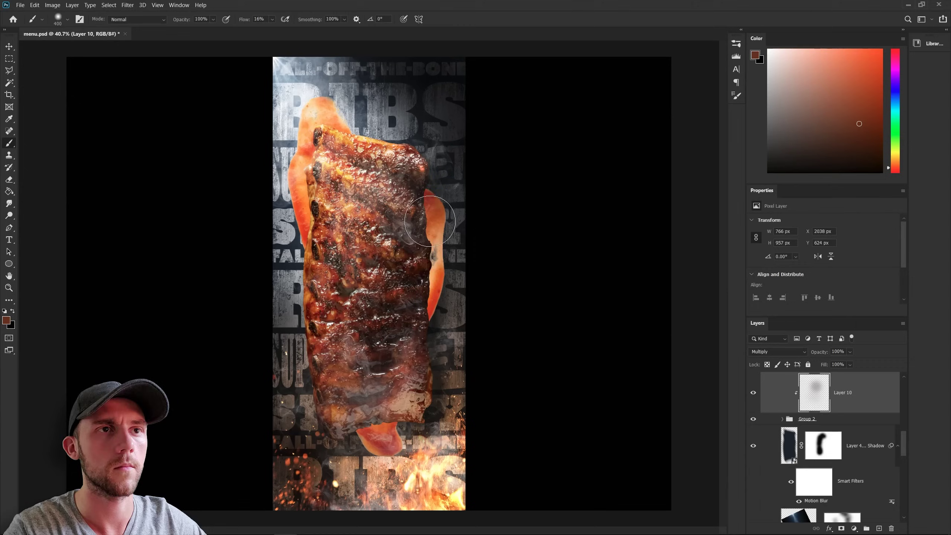
Shade the ribs' right edge and bottom near the sauce darker, ready to erase excess.
mouse_move(431, 318)
mouse_down()
mouse_move(418, 194)
mouse_move(423, 300)
mouse_up()
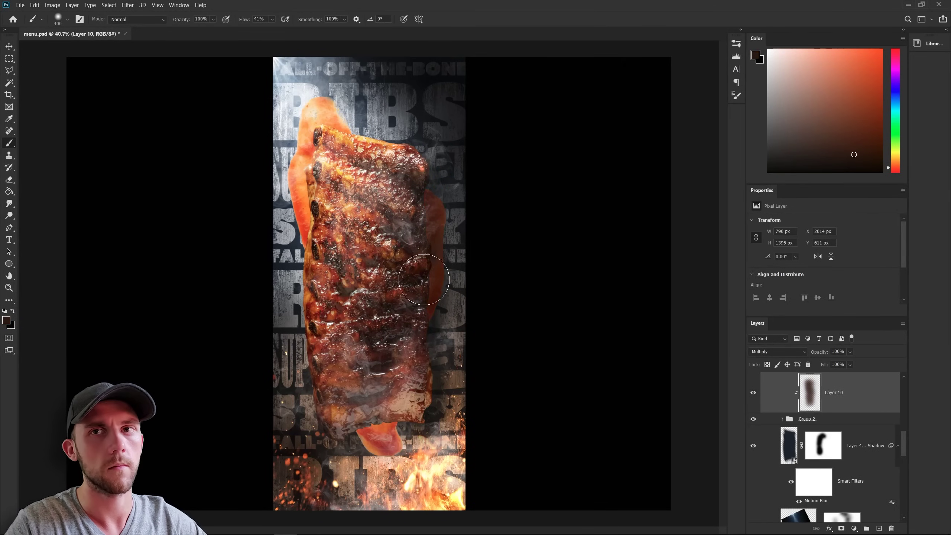
mouse_move(379, 408)
mouse_down()
mouse_move(395, 445)
mouse_move(375, 431)
mouse_up()
key(e)
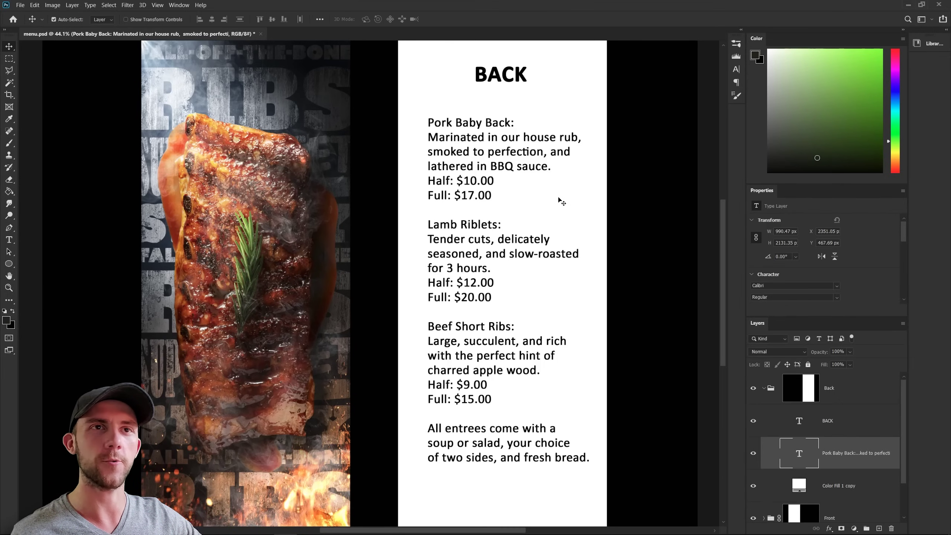
Fill the back panel's colour fill with dark grey and stretch the paper texture across it.
key(alt+bracketleft)
key(alt+BackSpace)
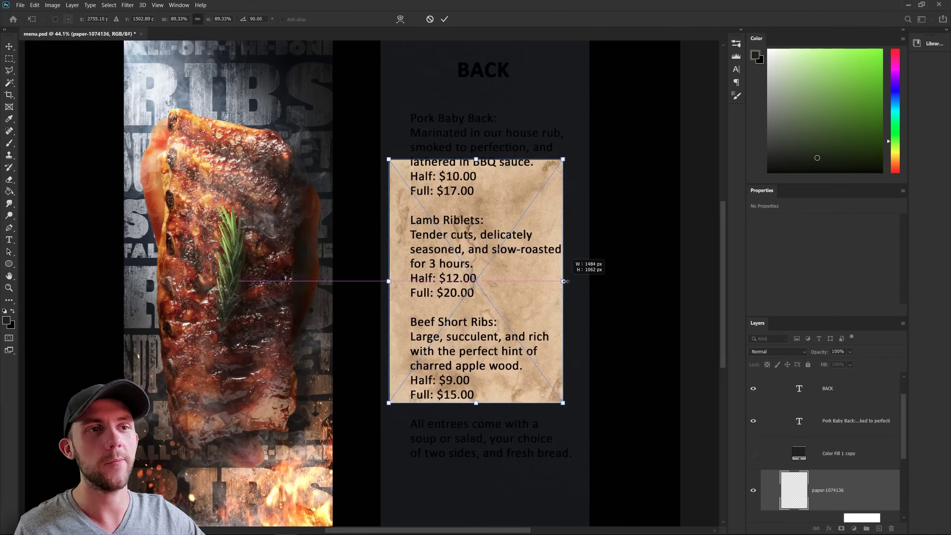
drag(577, 267, 638, 297)
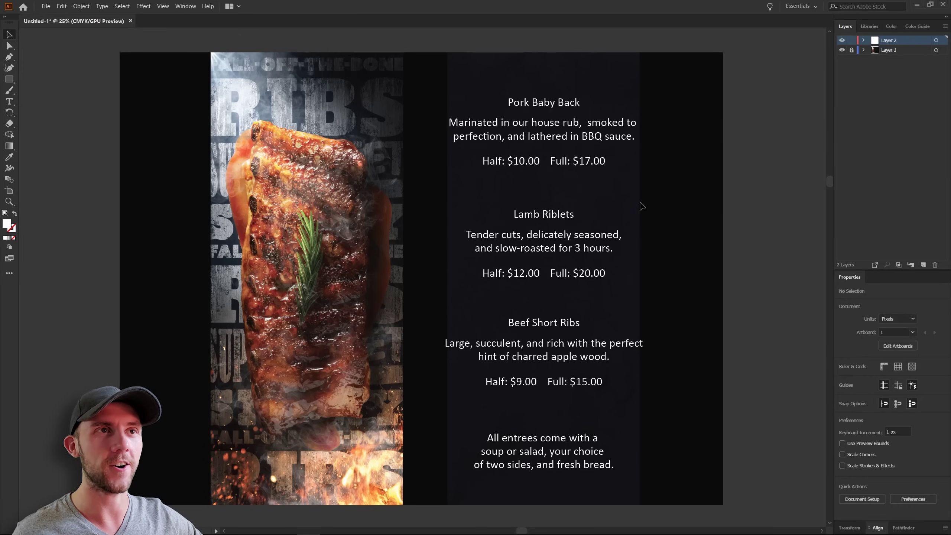
Select the Beef Short Ribs, Lamb Riblets and Pork Baby Back headings together.
click(559, 326)
shift+click(555, 216)
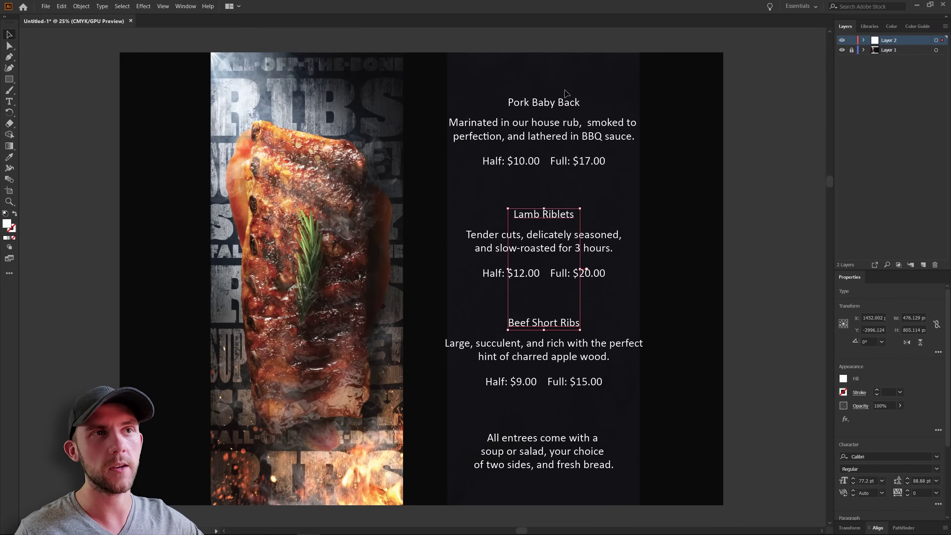
shift+click(562, 102)
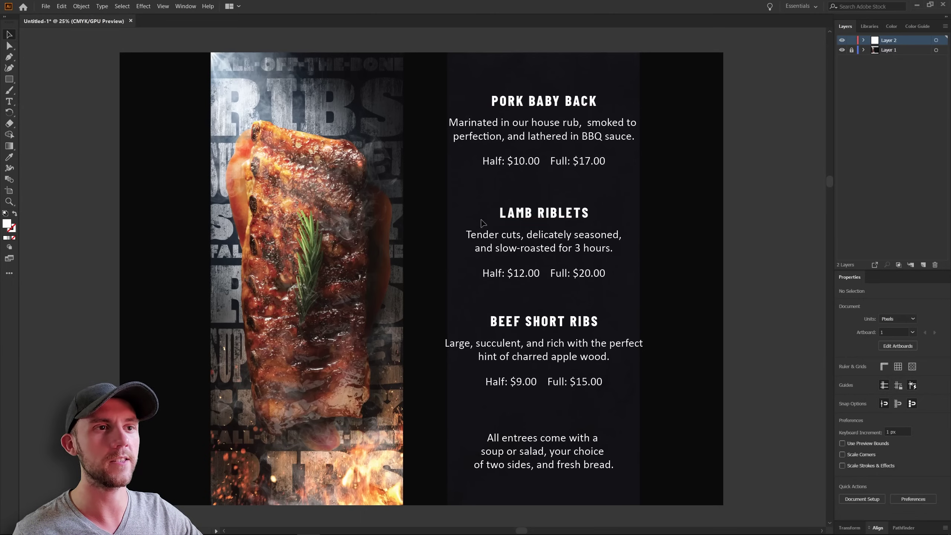
Split PORK off the BABY BACK heading, enlarge BABY BACK, and centre PORK above it.
double_click(529, 100)
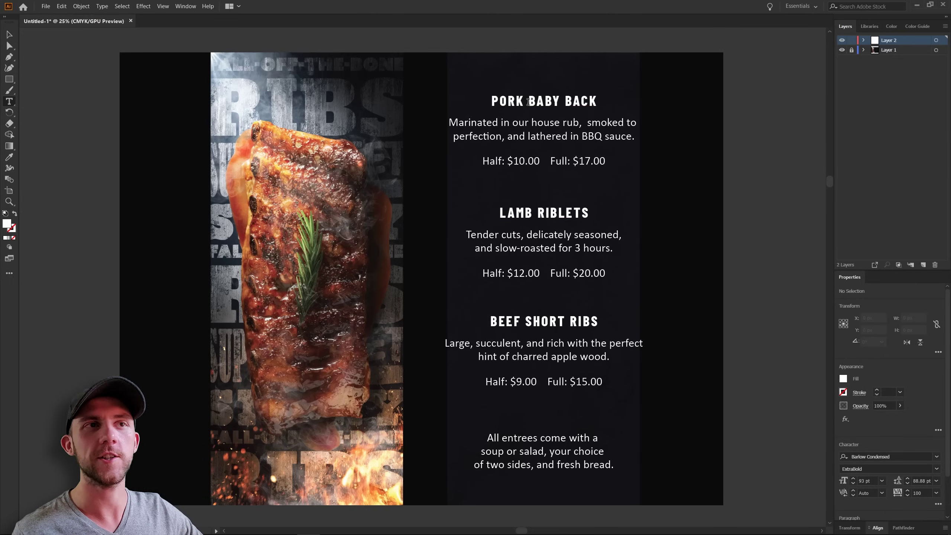
drag(529, 101, 487, 100)
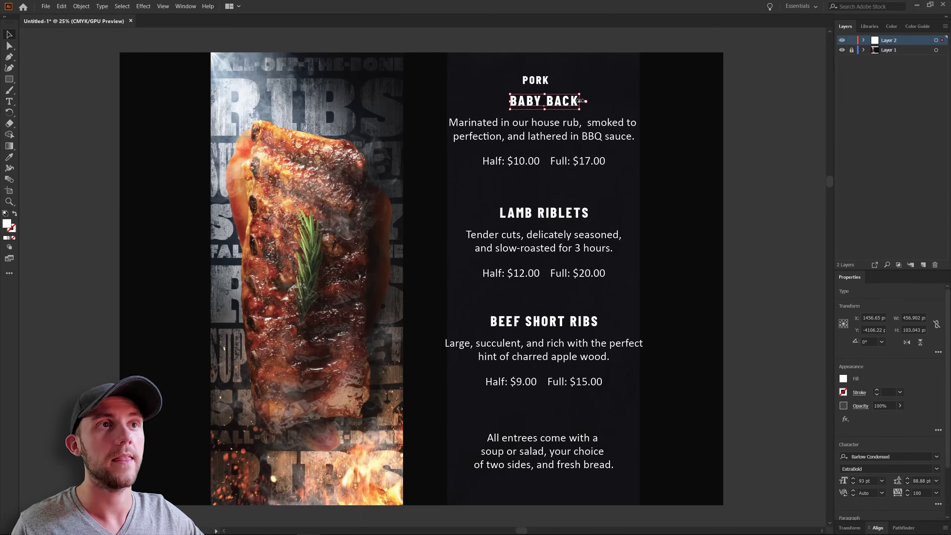
mouse_move(596, 101)
mouse_down()
mouse_move(583, 103)
mouse_move(599, 104)
mouse_up()
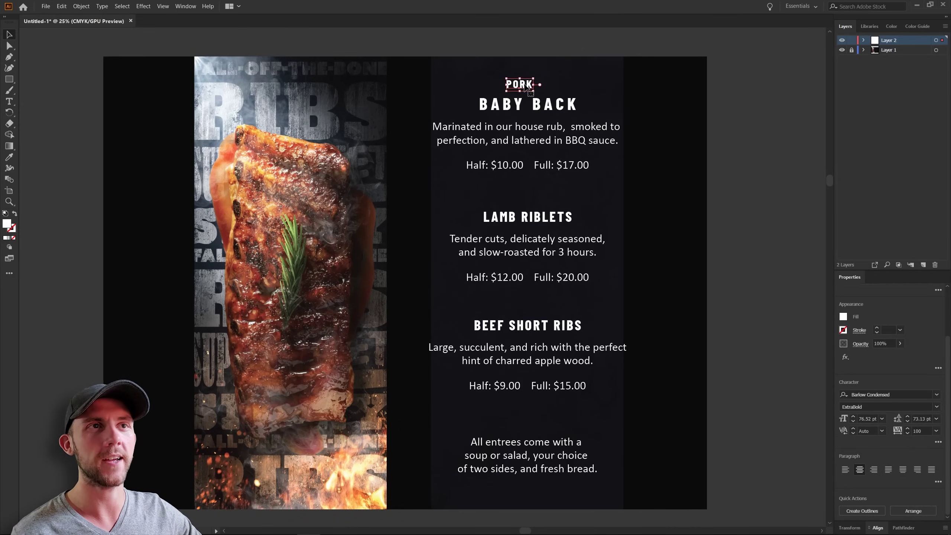
drag(528, 86, 536, 86)
Give the PORK label a new font and reselect it for styling.
click(889, 392)
key(Down)
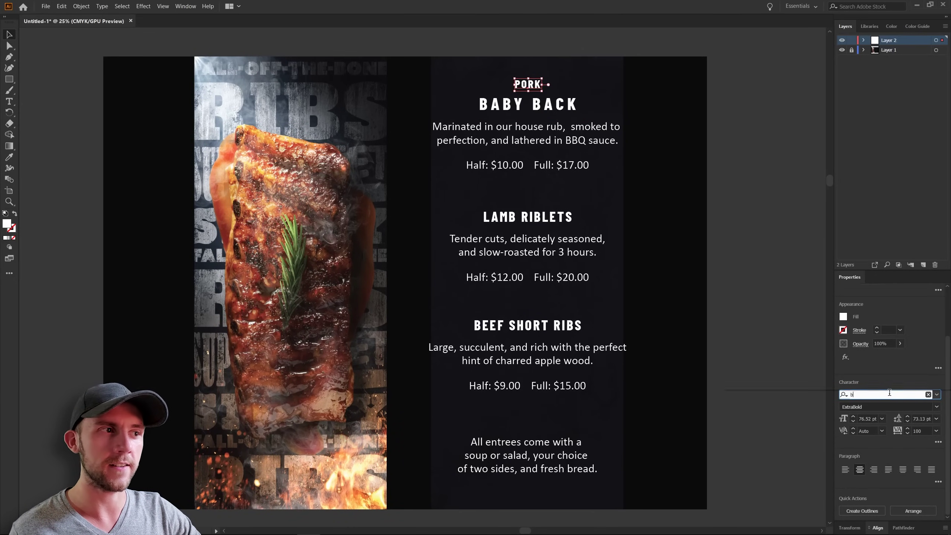
click(580, 149)
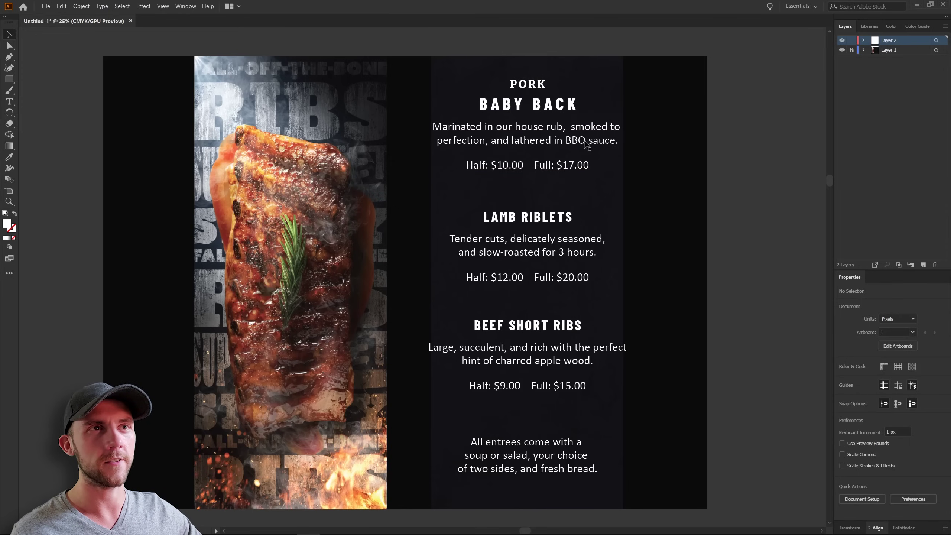
click(533, 85)
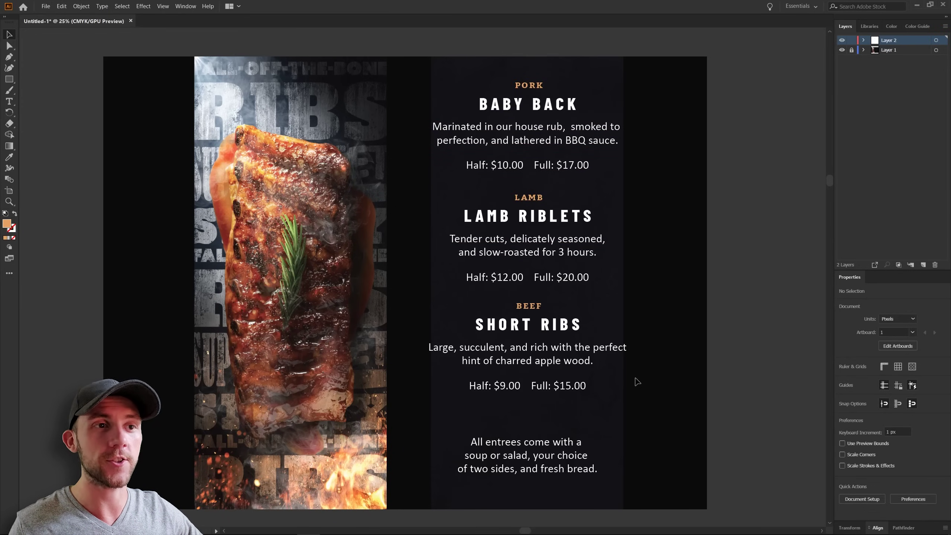
Set the beef, lamb and Baby Back descriptions in a serif font.
click(614, 355)
shift+click(580, 249)
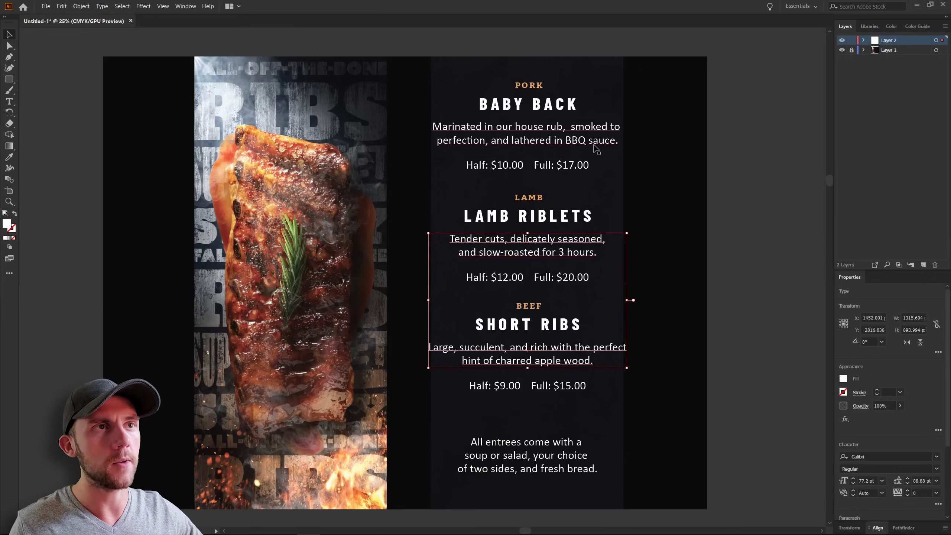
shift+click(595, 148)
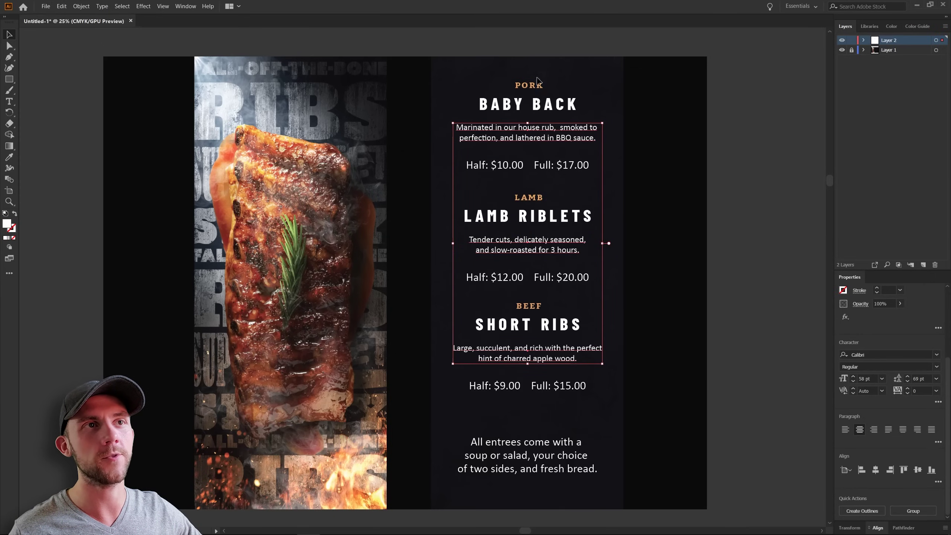
click(619, 130)
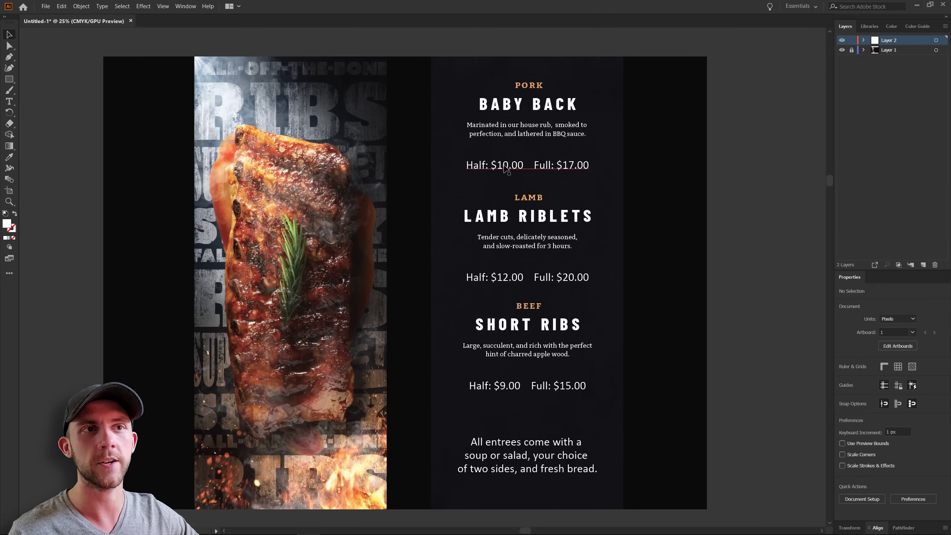
Restyle the pork prices without $ or decimals over Half/Full labels, dividing 10 and 17 with a line.
key(ctrl+shift+z)
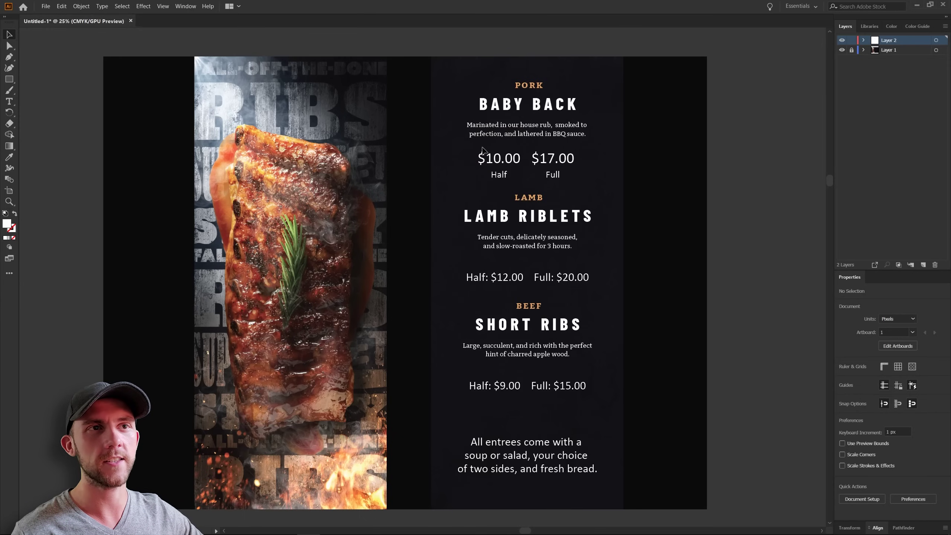
key(ctrl+shift+z)
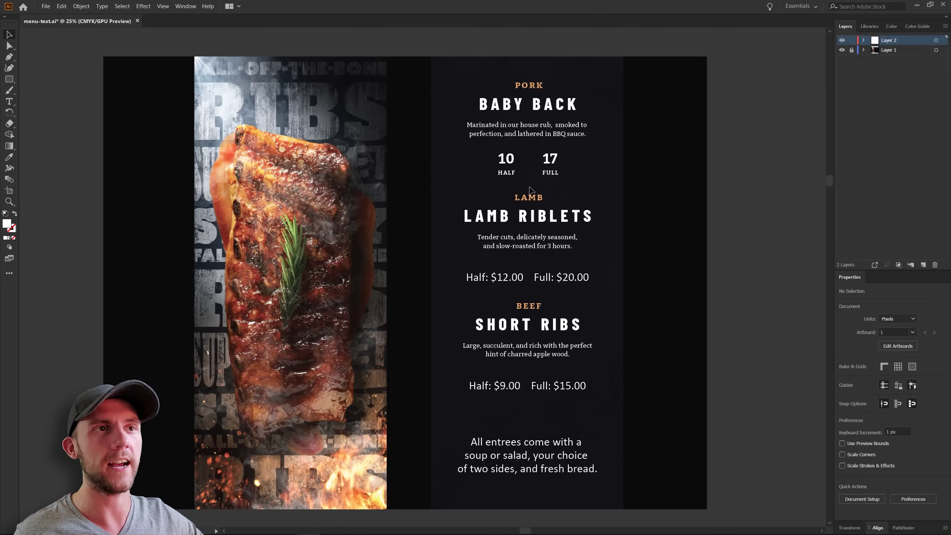
key(ctrl+f)
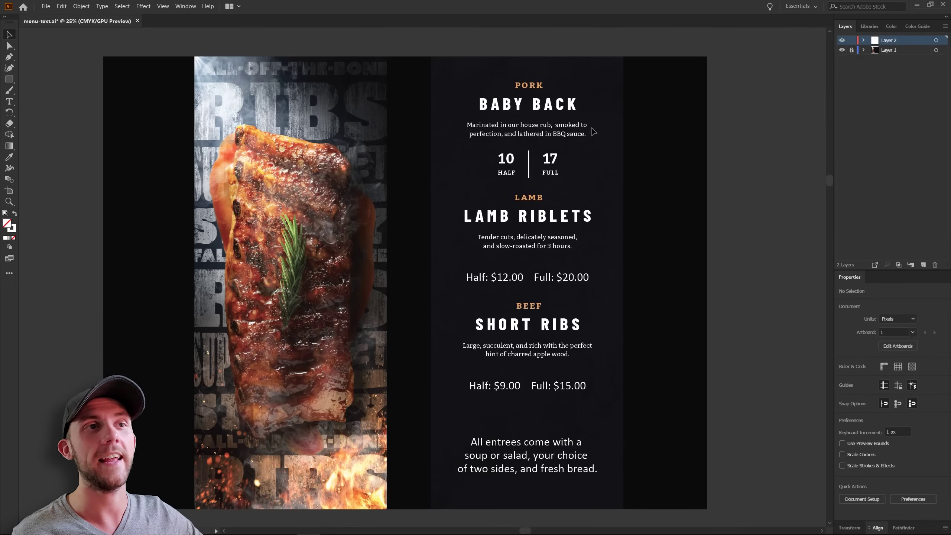
click(509, 150)
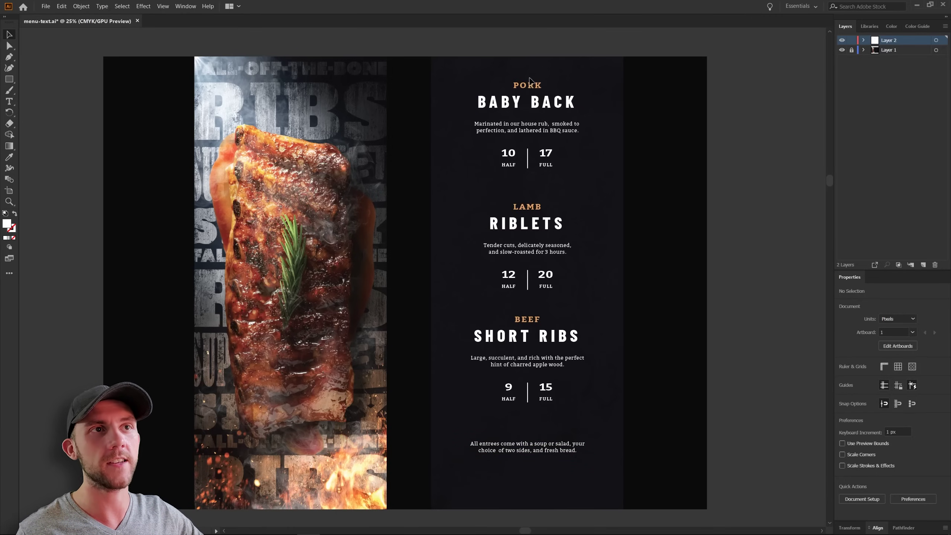
Move the entrées footer note lower and copy a divider line above it.
click(558, 444)
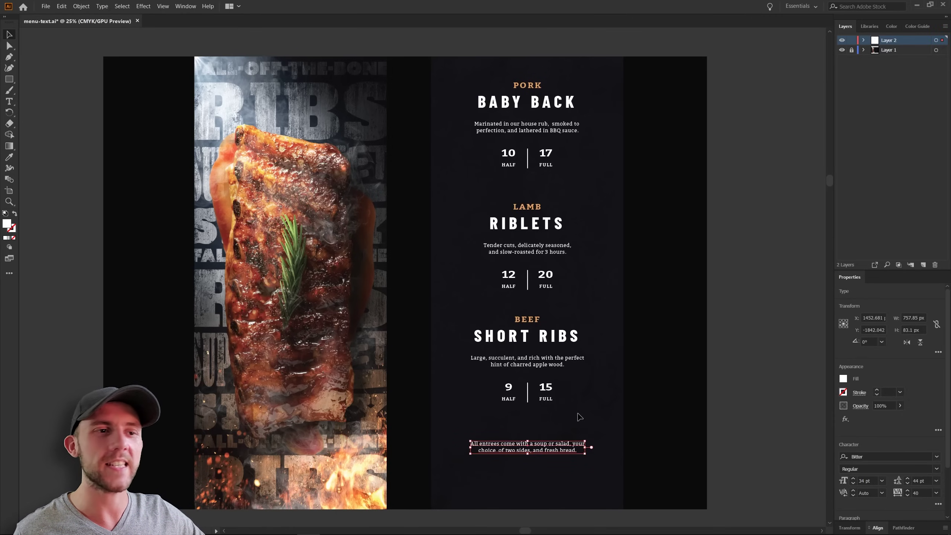
drag(565, 448, 563, 474)
drag(528, 392, 548, 445)
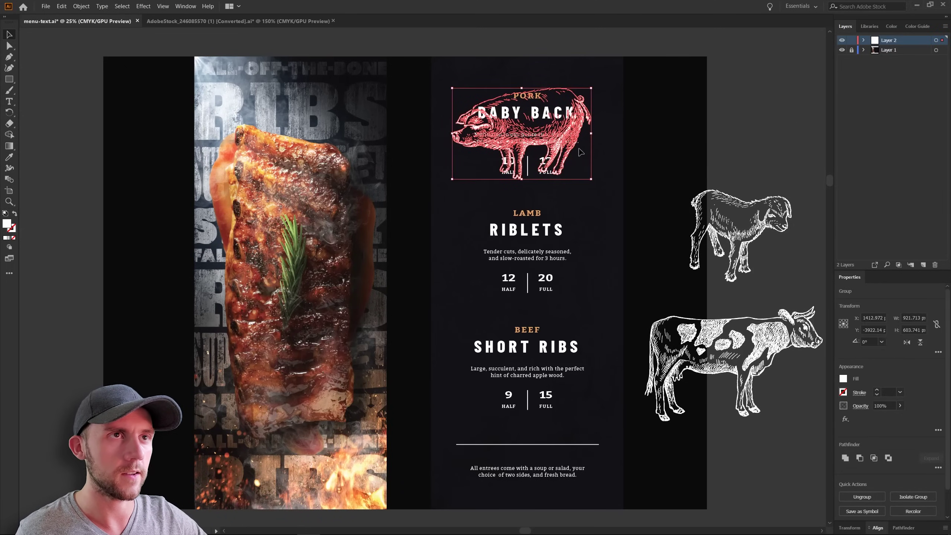
Place the pig sketch behind the Baby Back heading and make the descriptions bolder.
drag(900, 417, 875, 417)
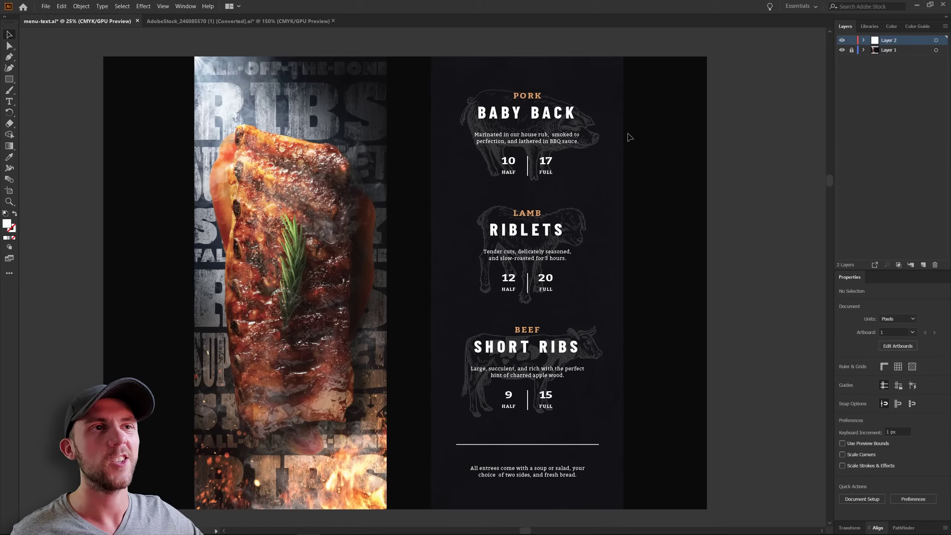
key(ctrl+z)
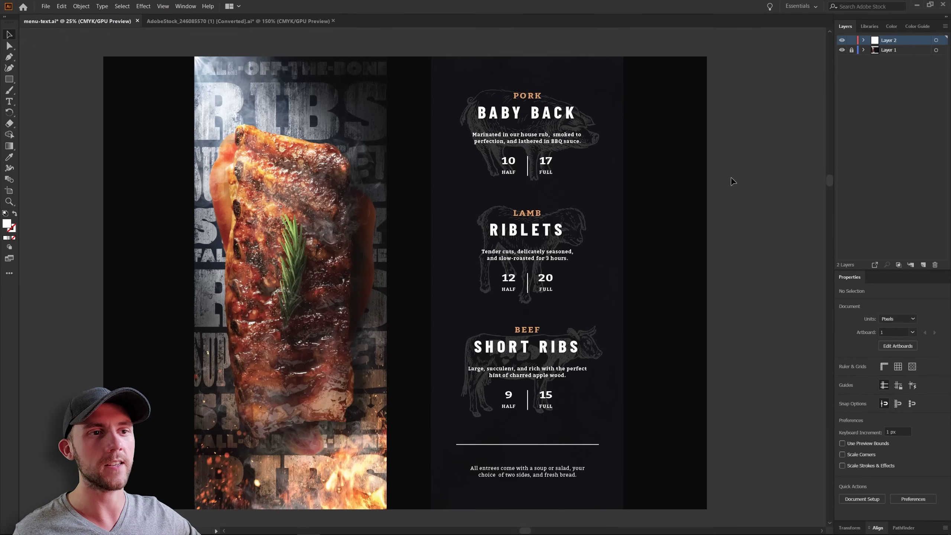
Return to the menu document in Photoshop.
key(alt+Tab)
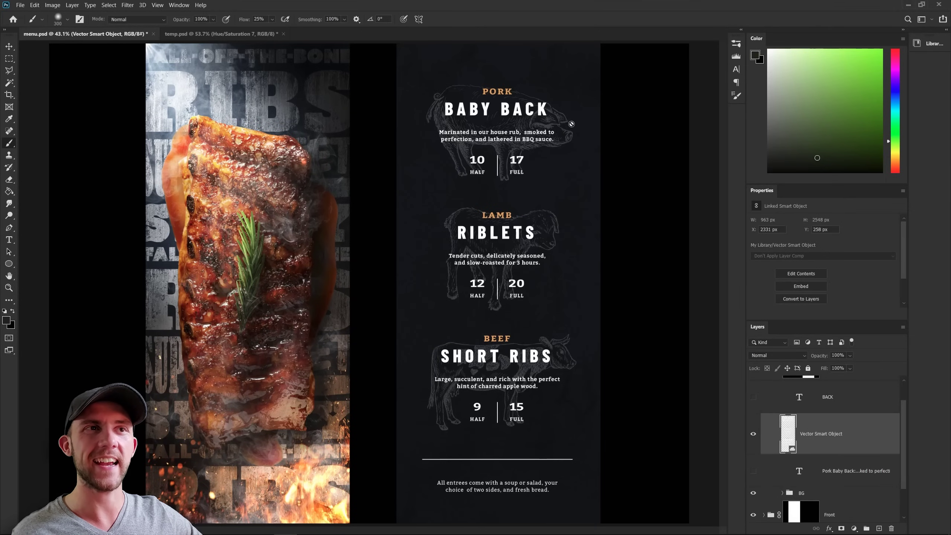